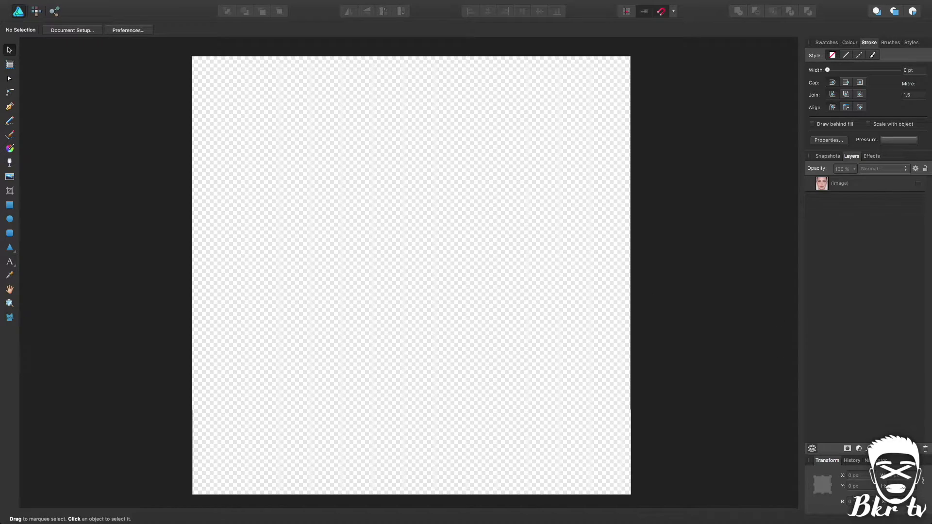
Step: Turn on the Image layer's visibility so the face photo shows on the canvas
{"action": "left_click", "coordinate": [918, 185]}
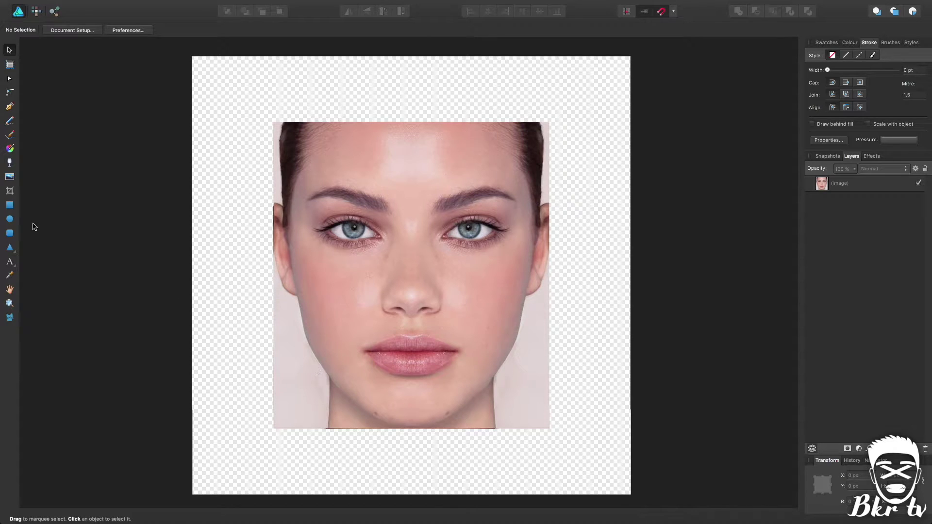
Step: Trace the face's left half with a pen outline from chin, along jaw and cheek, to top centre
{"action": "left_click", "coordinate": [9, 108]}
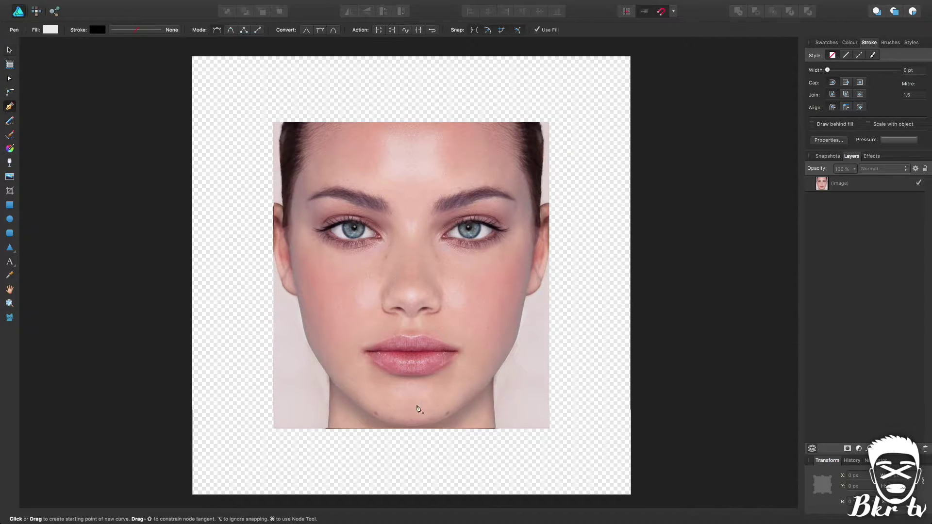
{"action": "left_click", "coordinate": [412, 423]}
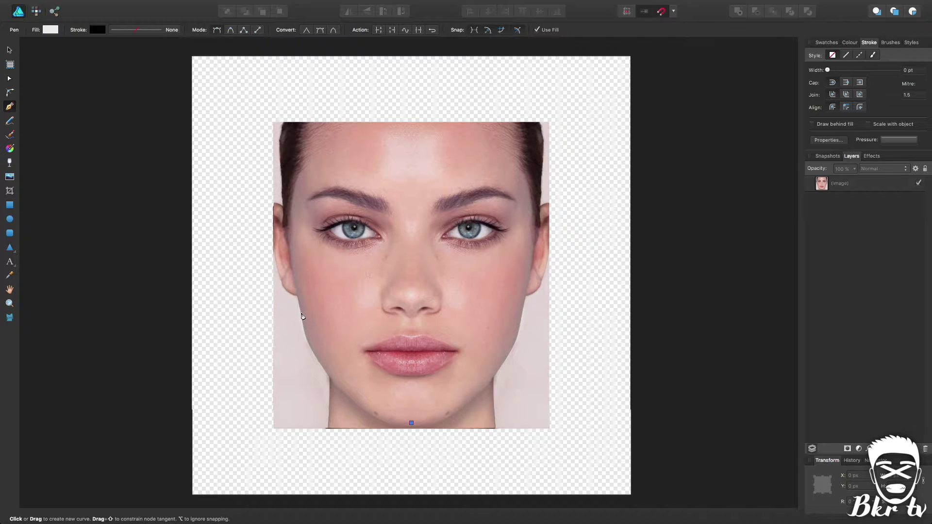
{"action": "left_click", "coordinate": [305, 316]}
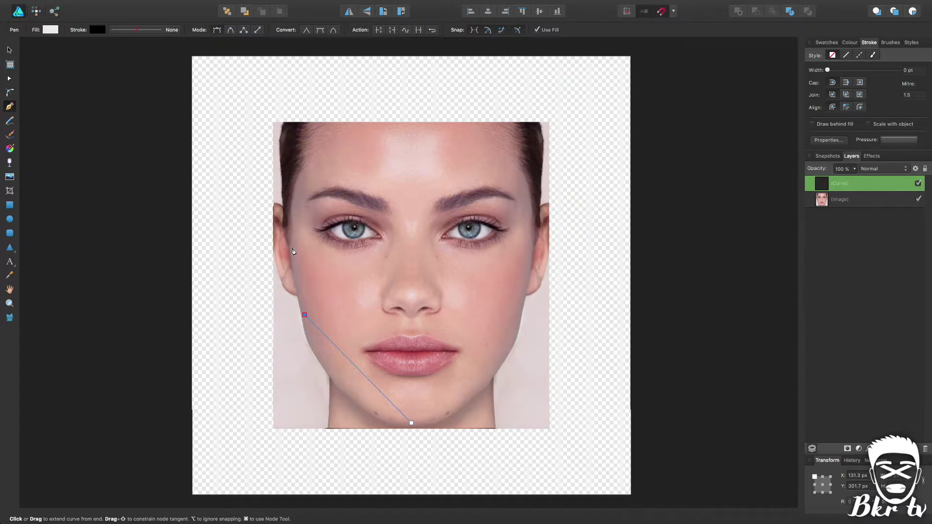
{"action": "left_click", "coordinate": [292, 248]}
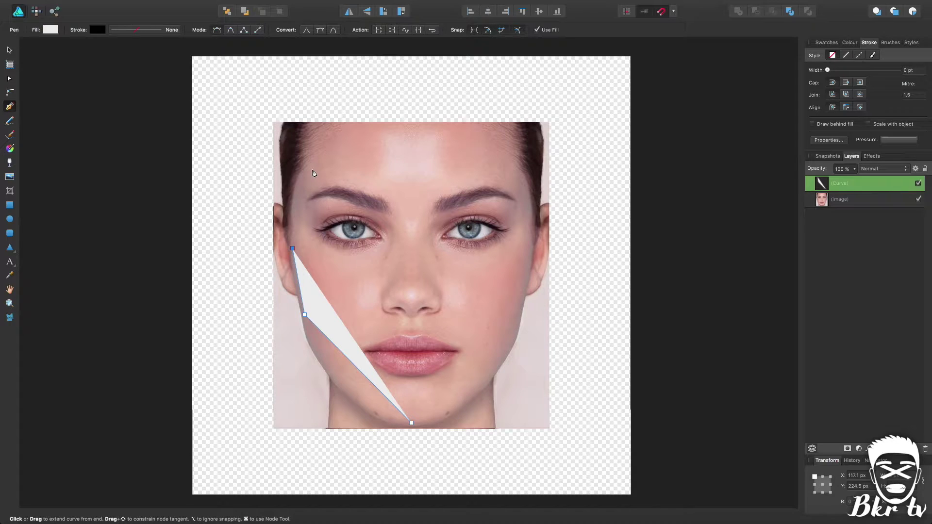
{"action": "left_click", "coordinate": [311, 169]}
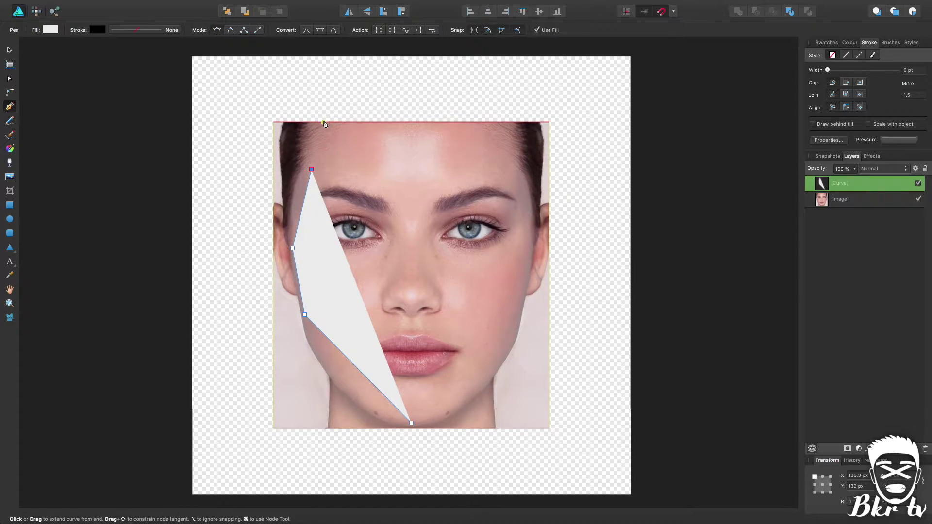
{"action": "left_click", "coordinate": [323, 123]}
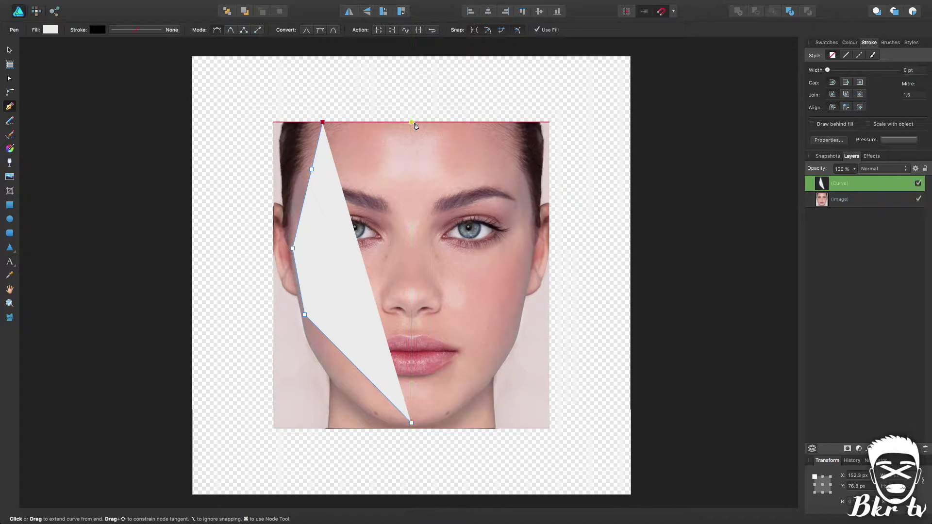
{"action": "left_click", "coordinate": [412, 123]}
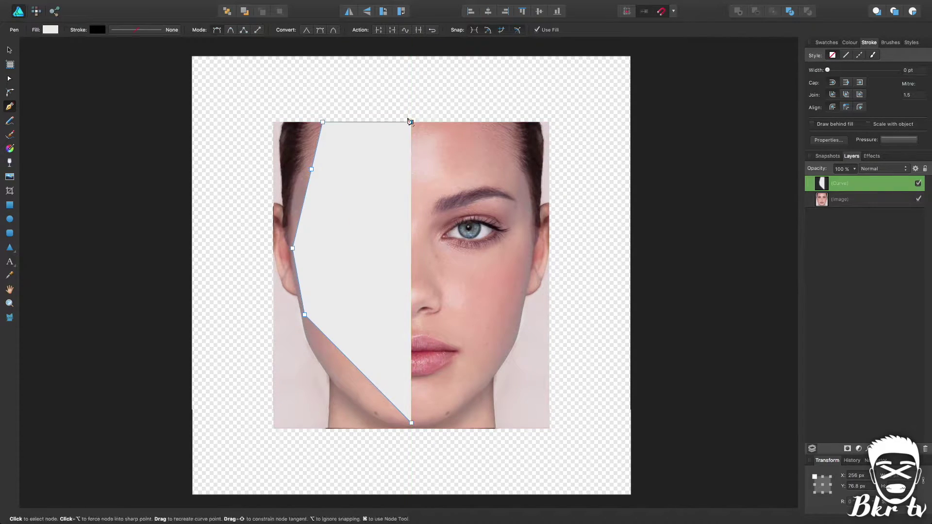
Step: Hide the curve and bend its segments to follow the jaw, cheek and temple
{"action": "left_click", "coordinate": [11, 78]}
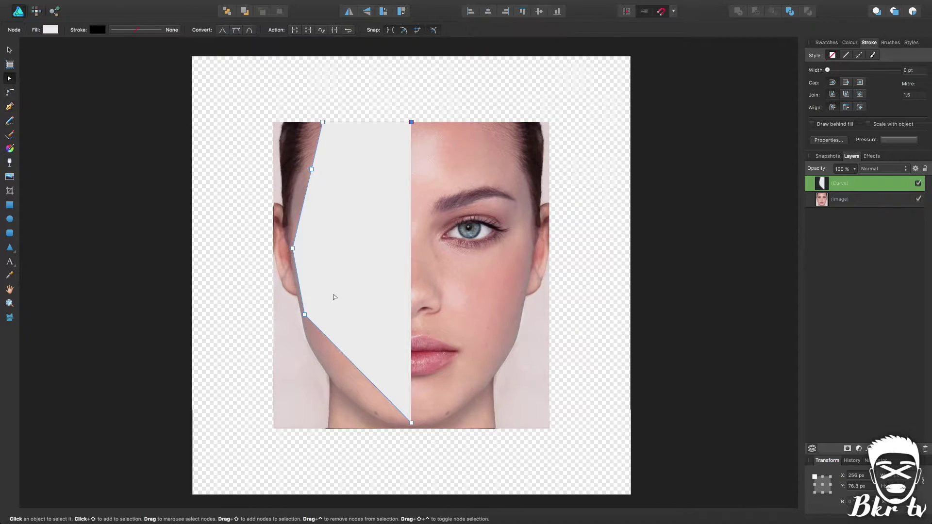
{"action": "left_click", "coordinate": [918, 184]}
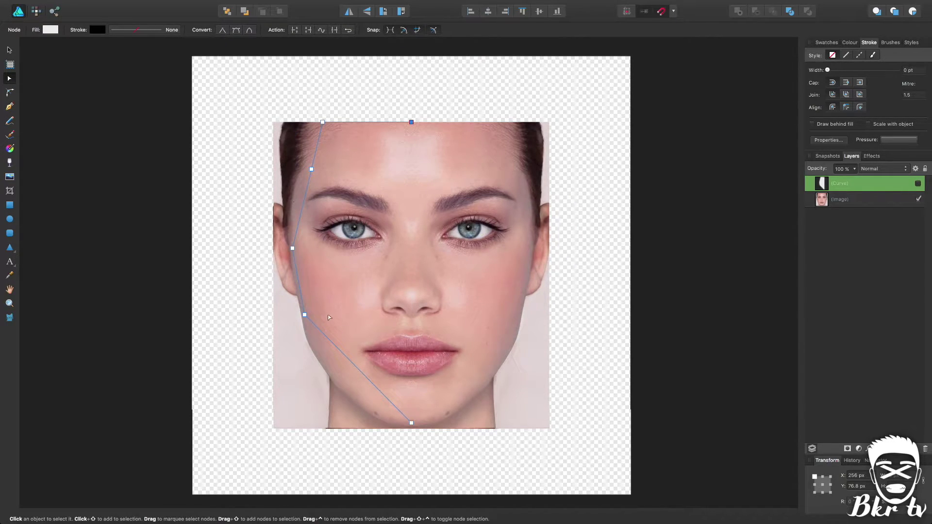
{"action": "left_click_drag", "start_coordinate": [351, 361], "coordinate": [336, 381]}
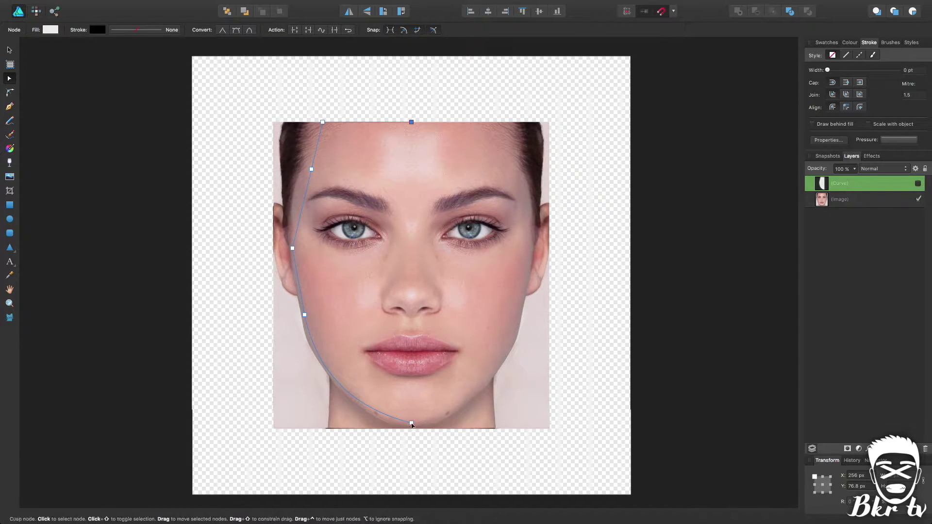
{"action": "left_click_drag", "start_coordinate": [299, 288], "coordinate": [299, 280]}
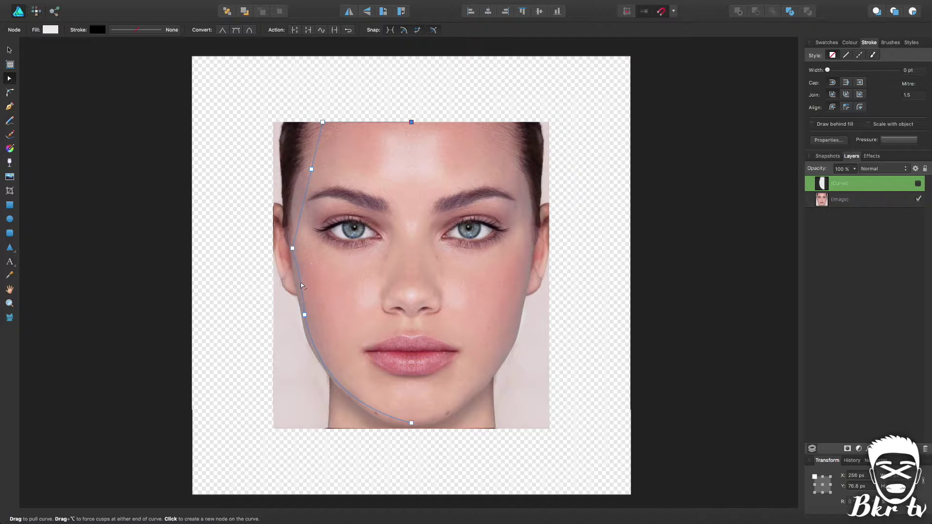
{"action": "left_click_drag", "start_coordinate": [305, 199], "coordinate": [300, 199]}
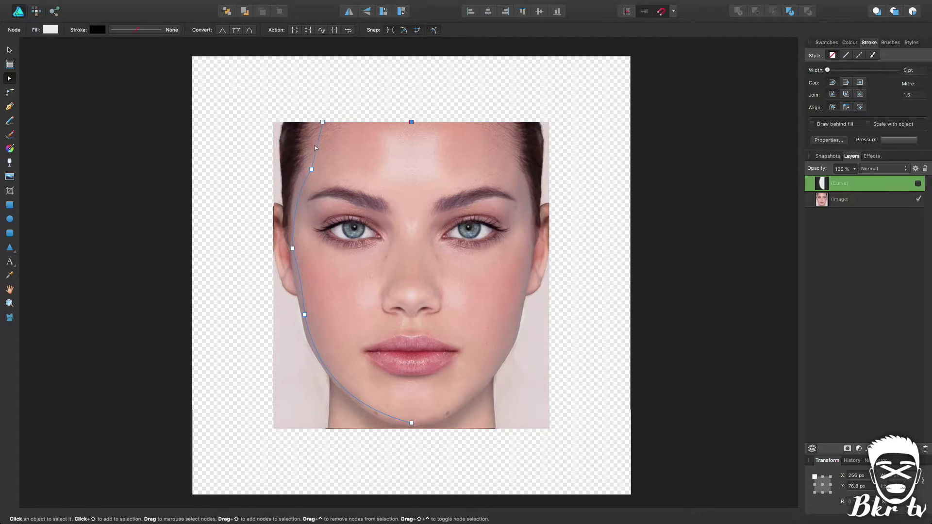
{"action": "left_click_drag", "start_coordinate": [320, 148], "coordinate": [320, 150]}
Step: Show the half-face curve, duplicate it, flip the copy horizontally and move it over the right half
{"action": "key", "text": "v"}
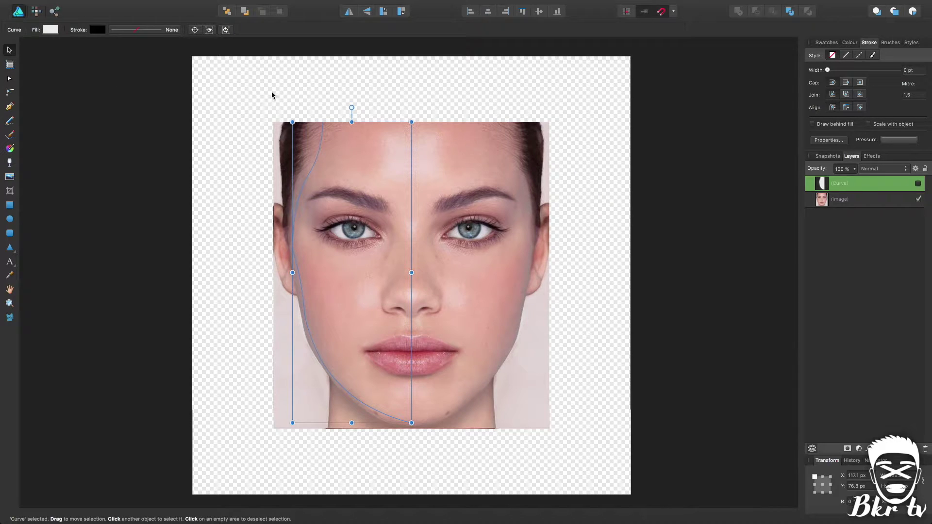
{"action": "left_click", "coordinate": [918, 183]}
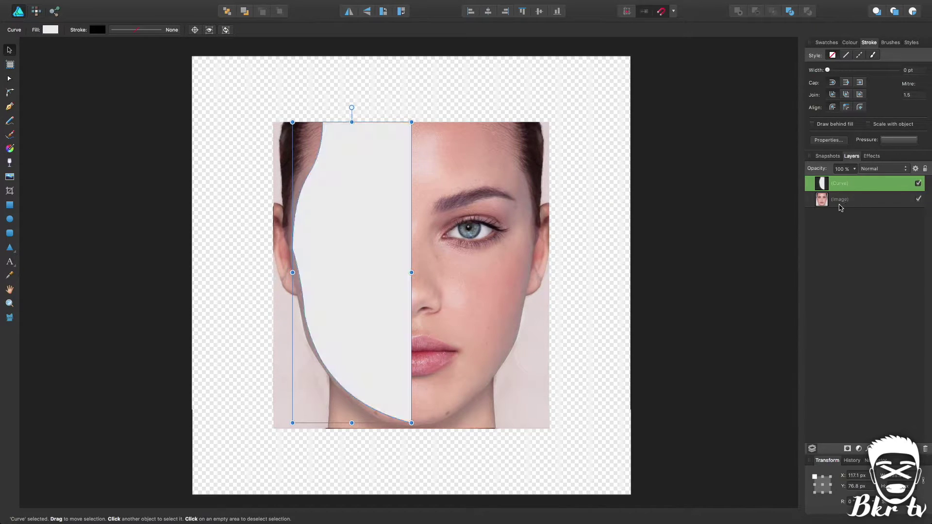
{"action": "key", "text": "super+j"}
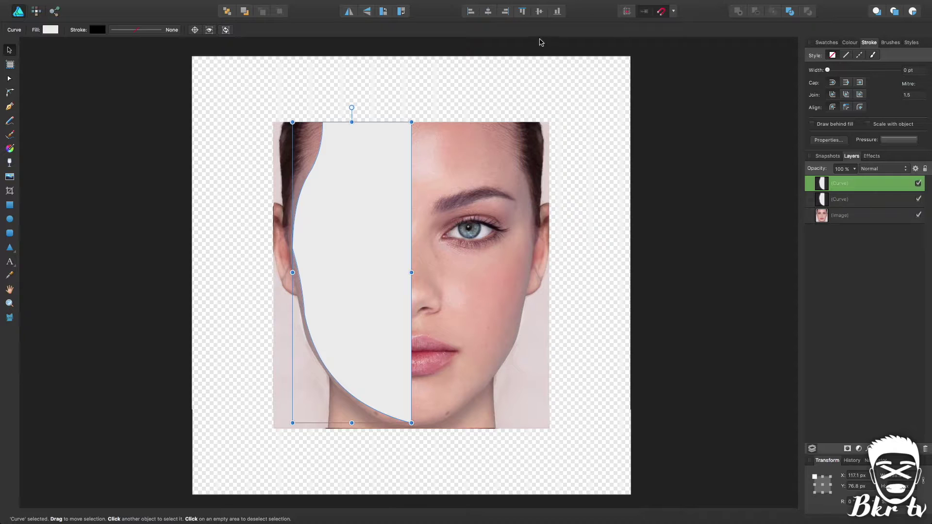
{"action": "left_click", "coordinate": [349, 11]}
{"action": "left_click_drag", "start_coordinate": [352, 164], "coordinate": [471, 165]}
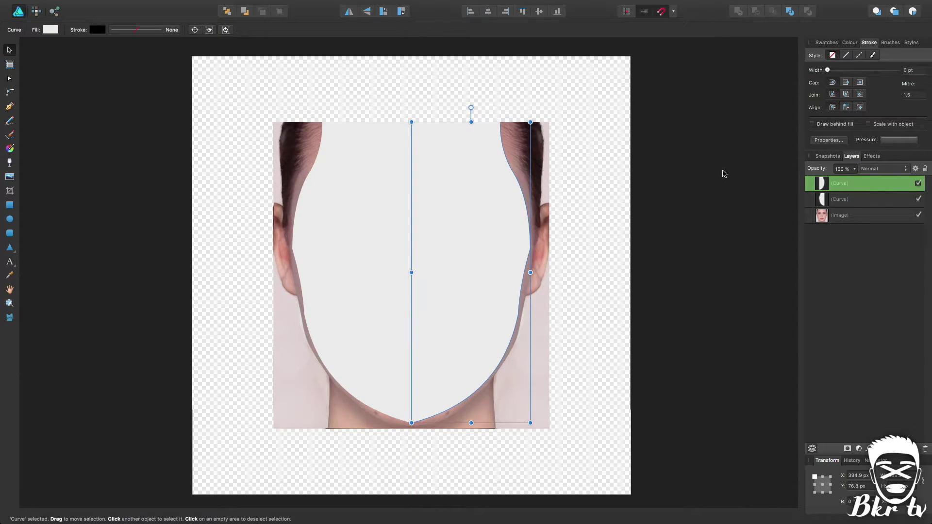
Step: Combine both halves with Add and clip the face photo inside the merged shape
{"action": "left_click", "coordinate": [842, 200], "text": "shift"}
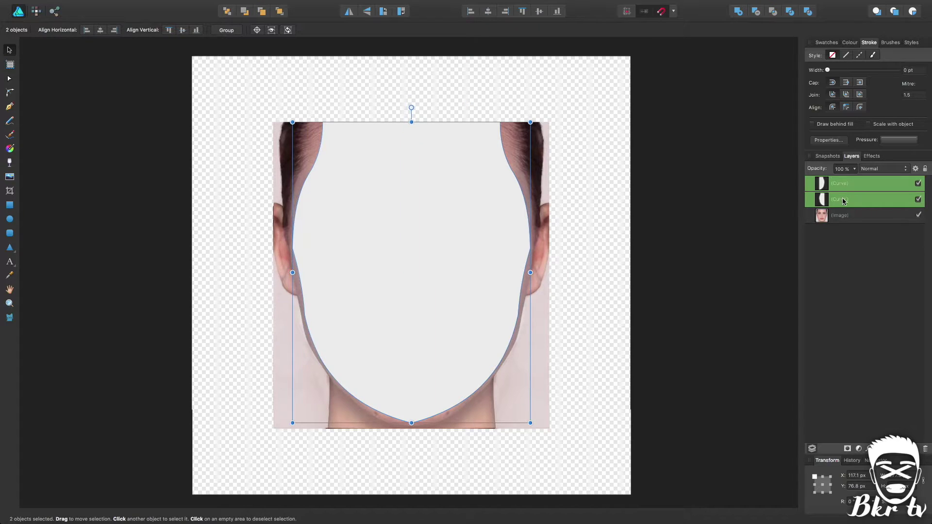
{"action": "left_click", "coordinate": [739, 12]}
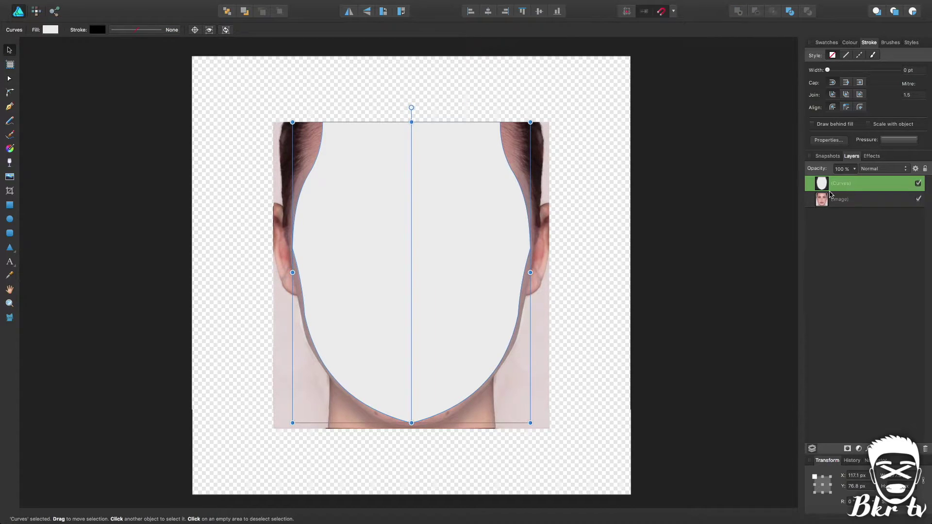
{"action": "left_click_drag", "start_coordinate": [830, 195], "coordinate": [822, 183]}
{"action": "left_click", "coordinate": [723, 193]}
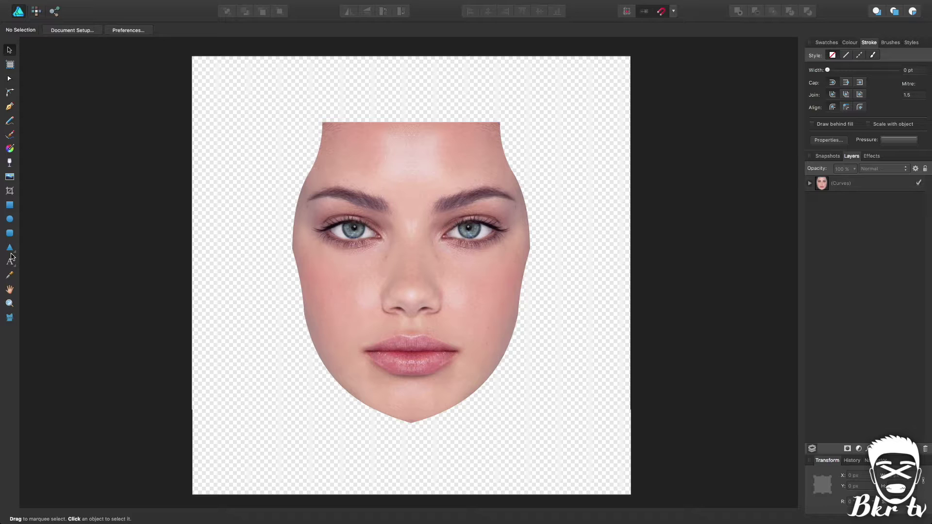
Step: Draw a rectangle covering the whole canvas and place it below the face layer
{"action": "left_click", "coordinate": [10, 205]}
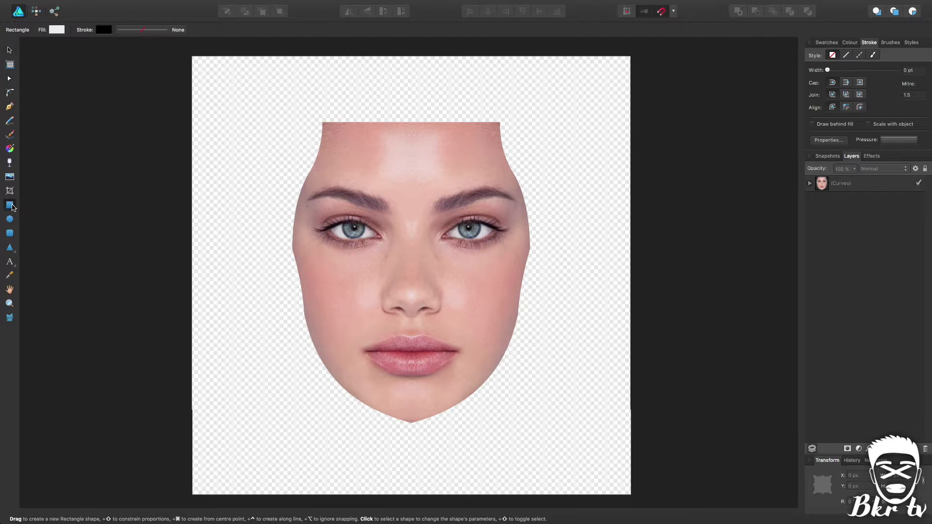
{"action": "left_click_drag", "start_coordinate": [193, 57], "coordinate": [630, 494]}
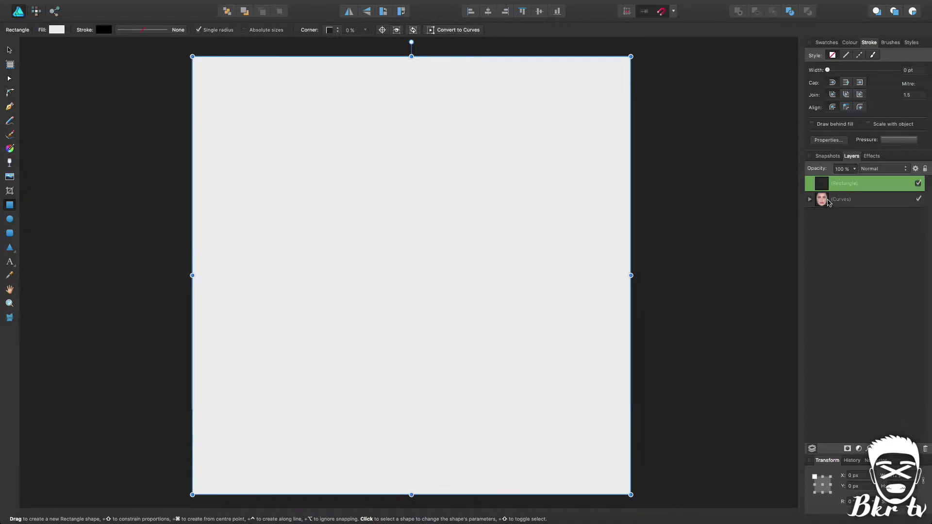
{"action": "left_click_drag", "start_coordinate": [822, 183], "coordinate": [826, 206]}
Step: Sample a skin tone from the face and fill the background rectangle with that pink
{"action": "left_click", "coordinate": [843, 183]}
{"action": "key", "text": "a"}
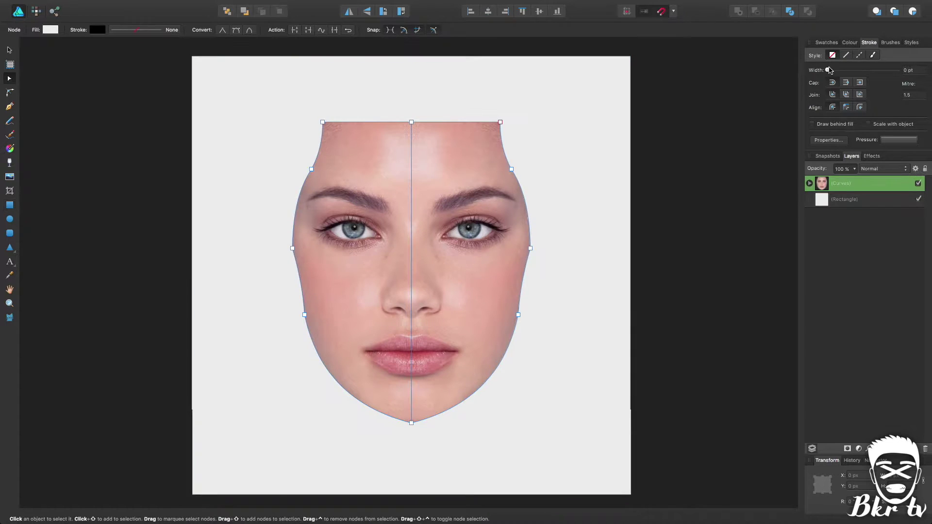
{"action": "left_click", "coordinate": [851, 43]}
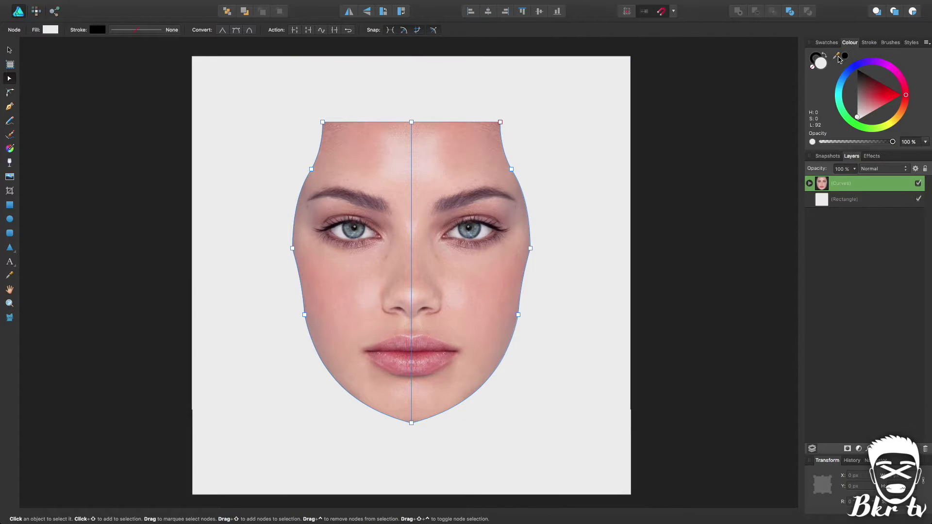
{"action": "left_click_drag", "start_coordinate": [839, 57], "coordinate": [500, 315]}
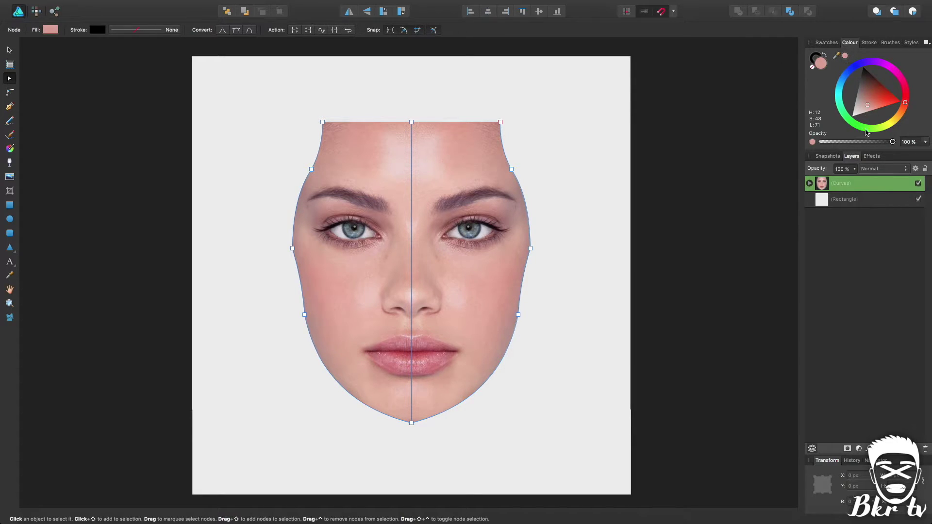
{"action": "left_click", "coordinate": [869, 203]}
{"action": "left_click", "coordinate": [845, 56]}
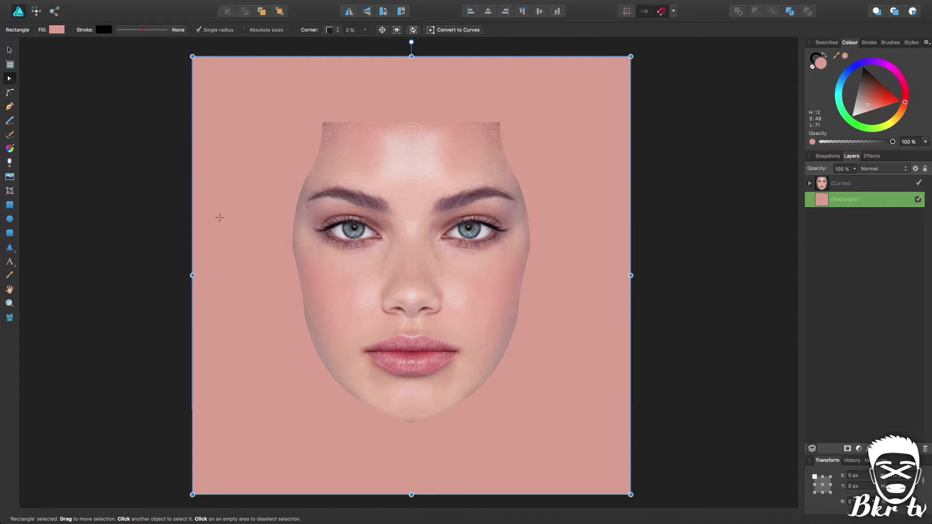
{"action": "left_click", "coordinate": [10, 50]}
{"action": "left_click", "coordinate": [857, 187]}
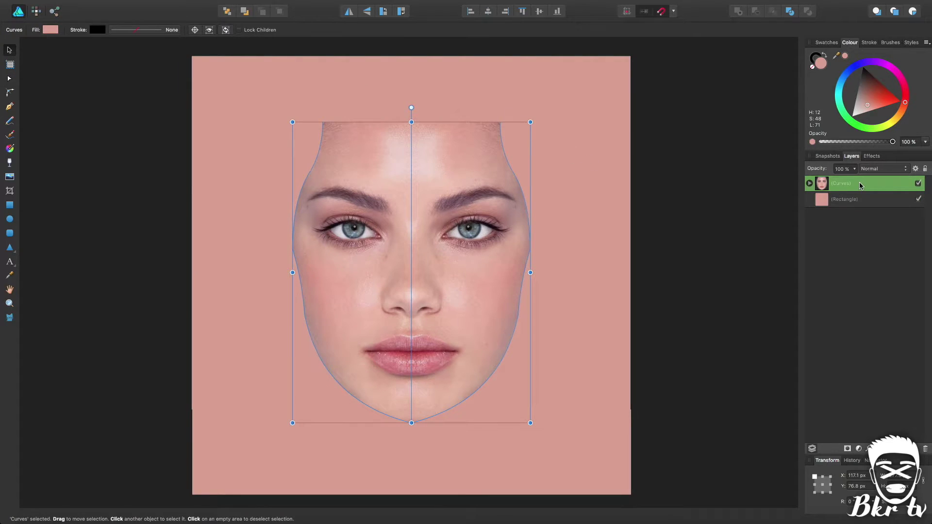
Step: Duplicate the face shape and hide the lower copy
{"action": "key", "text": "super+j"}
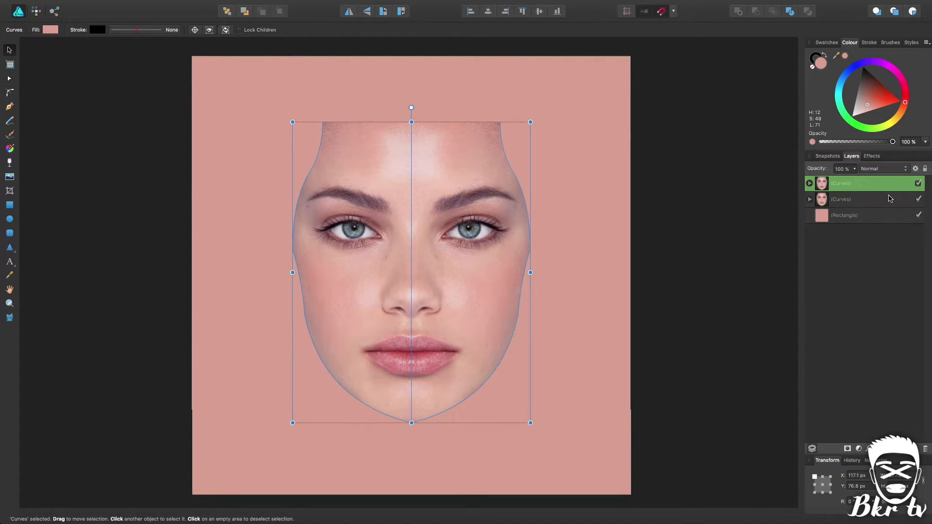
{"action": "left_click", "coordinate": [918, 200]}
{"action": "left_click", "coordinate": [741, 243]}
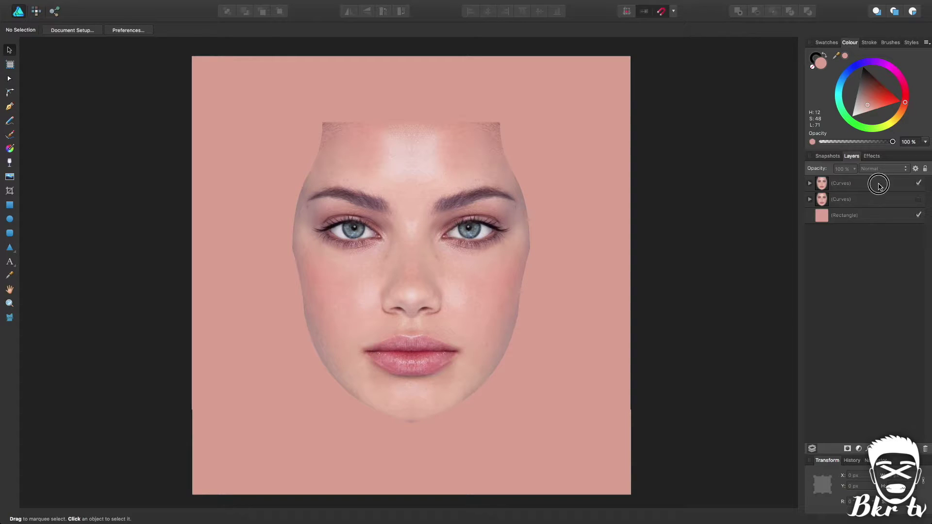
Step: Rasterise the top face copy into a pixel layer
{"action": "left_click", "coordinate": [880, 187]}
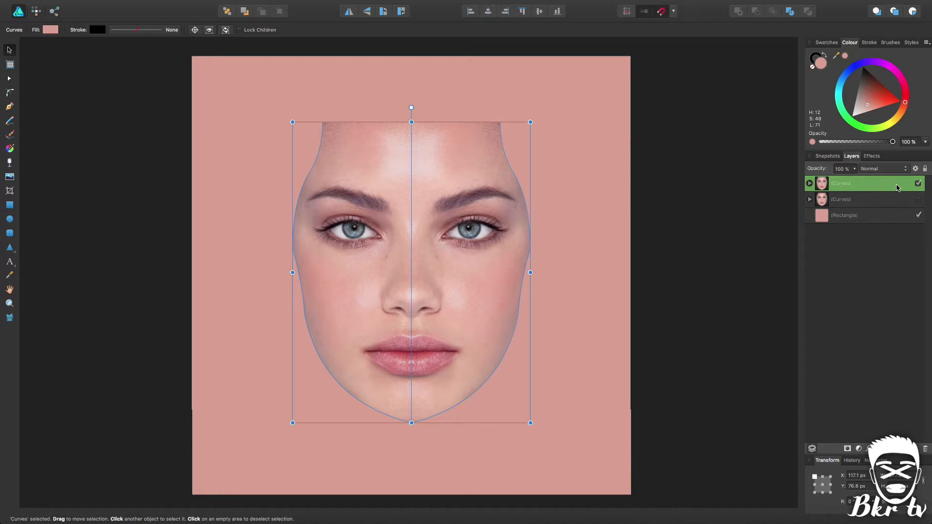
{"action": "right_click", "coordinate": [881, 187]}
{"action": "left_click", "coordinate": [896, 324]}
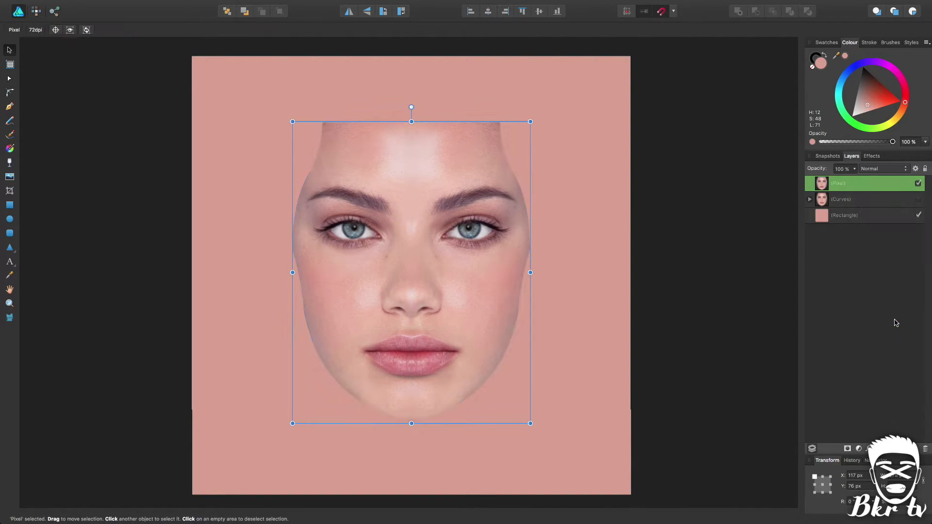
Step: Add an Inner Glow to the face: Normal blend, sampled background pink, 34 px radius
{"action": "left_click", "coordinate": [872, 155]}
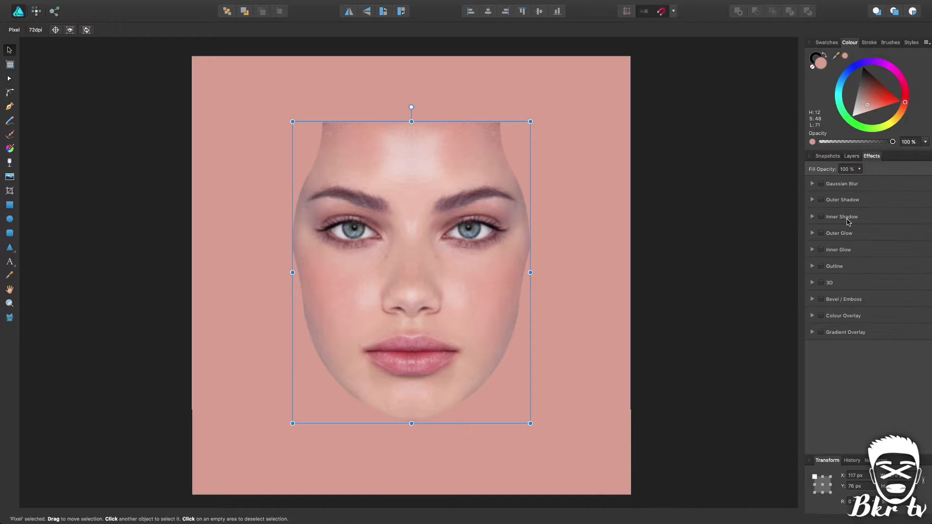
{"action": "left_click", "coordinate": [823, 253]}
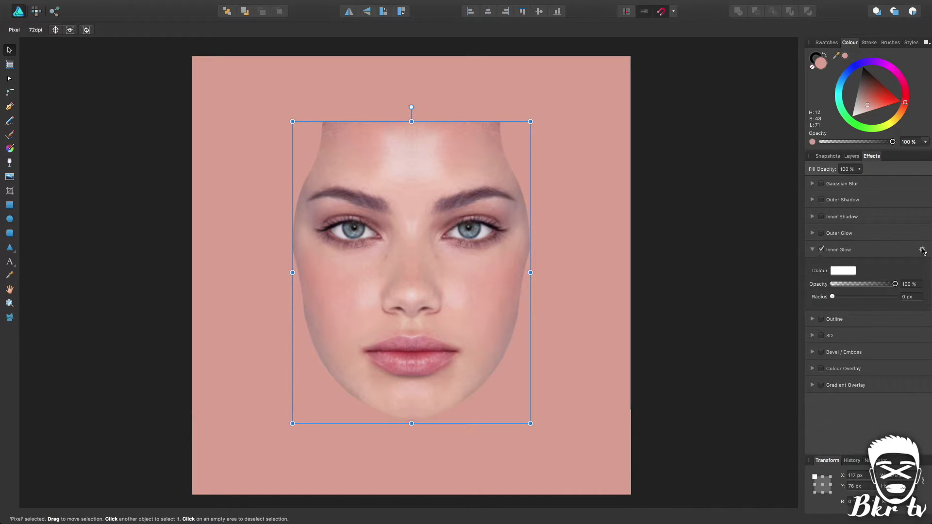
{"action": "left_click", "coordinate": [922, 250]}
{"action": "left_click", "coordinate": [474, 153]}
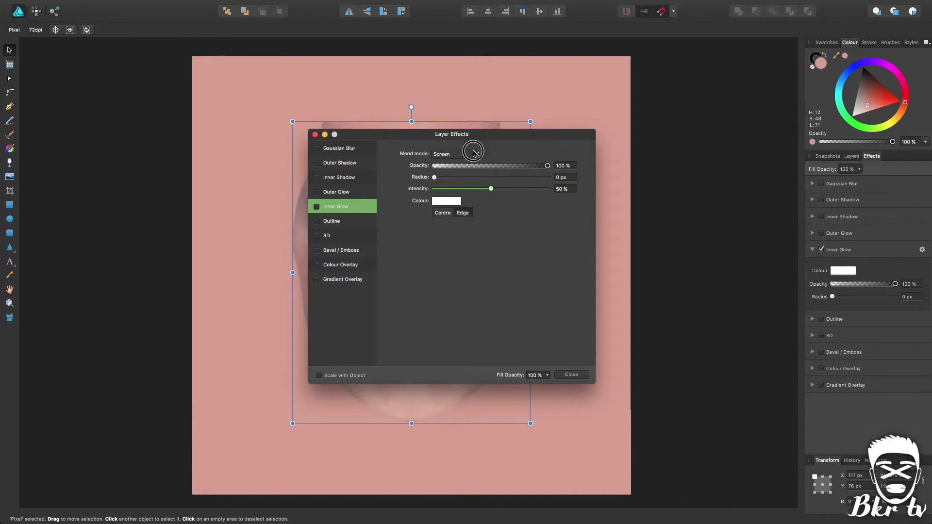
{"action": "left_click", "coordinate": [474, 104]}
{"action": "left_click", "coordinate": [447, 201]}
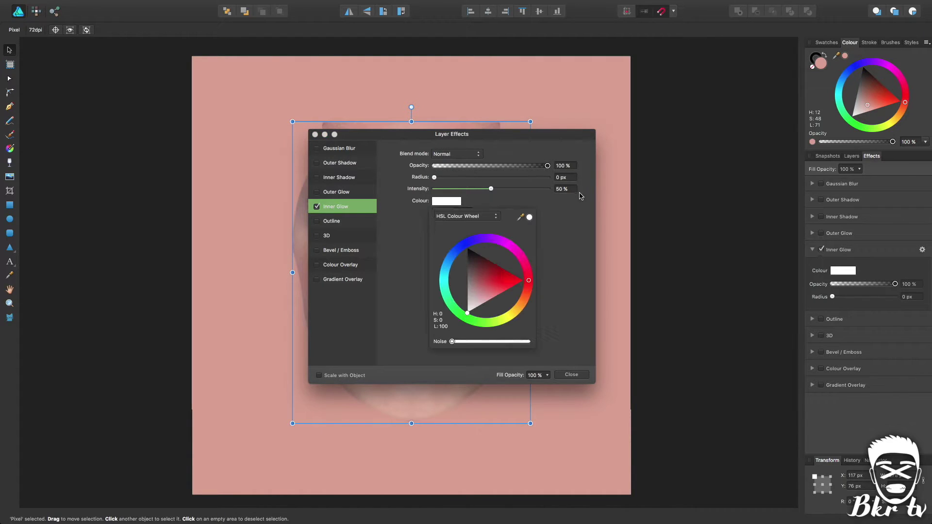
{"action": "left_click_drag", "start_coordinate": [521, 217], "coordinate": [820, 68]}
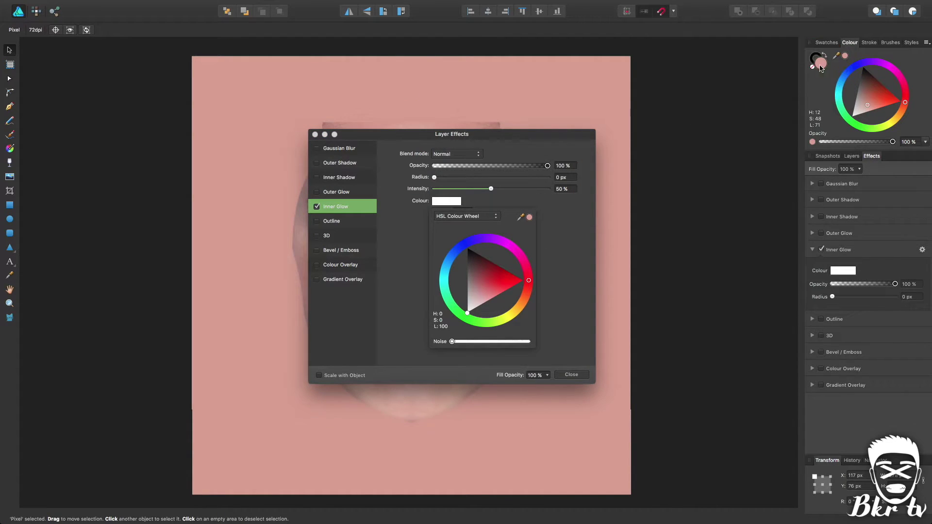
{"action": "left_click", "coordinate": [529, 217]}
{"action": "left_click_drag", "start_coordinate": [552, 134], "coordinate": [810, 170]}
{"action": "left_click_drag", "start_coordinate": [726, 214], "coordinate": [772, 212]}
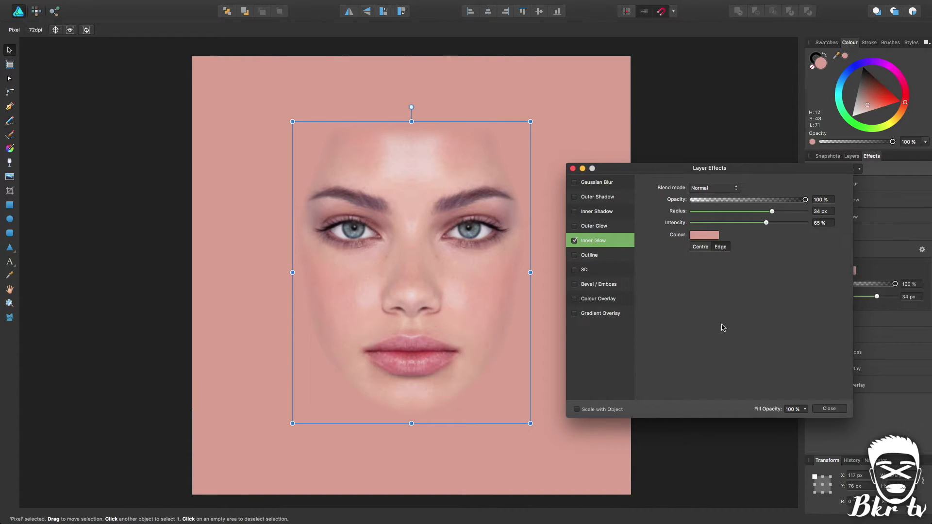
{"action": "left_click", "coordinate": [835, 410]}
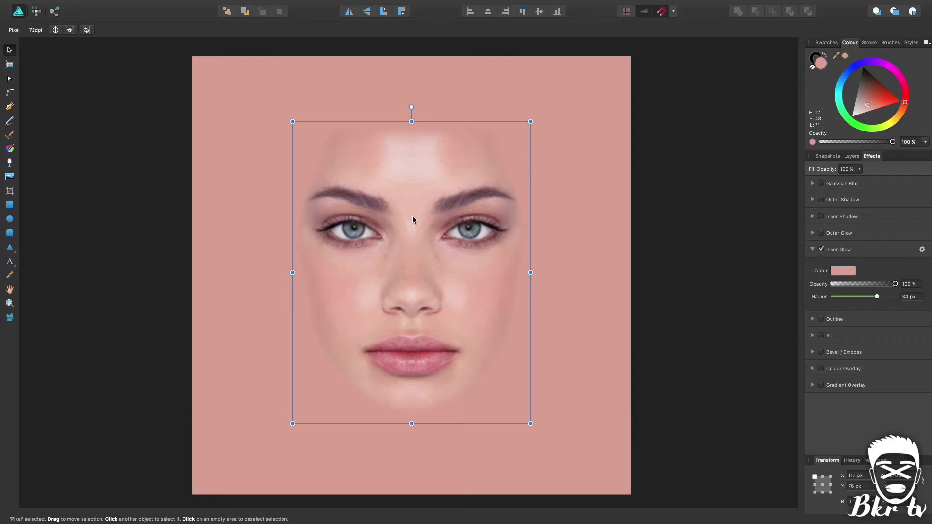
Step: In the Pixel persona, blur the face edge from cheek toward the eye with an enlarged Blur Brush
{"action": "left_click", "coordinate": [37, 11]}
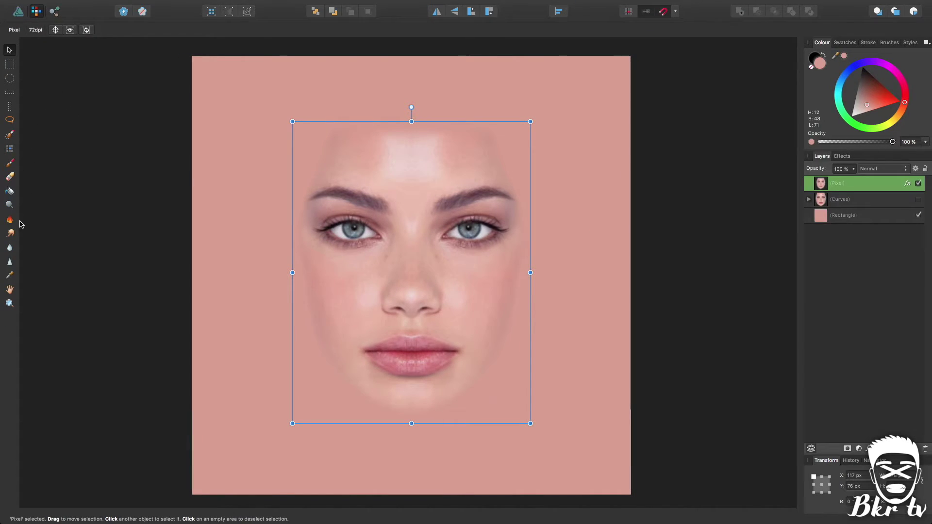
{"action": "left_click", "coordinate": [10, 249]}
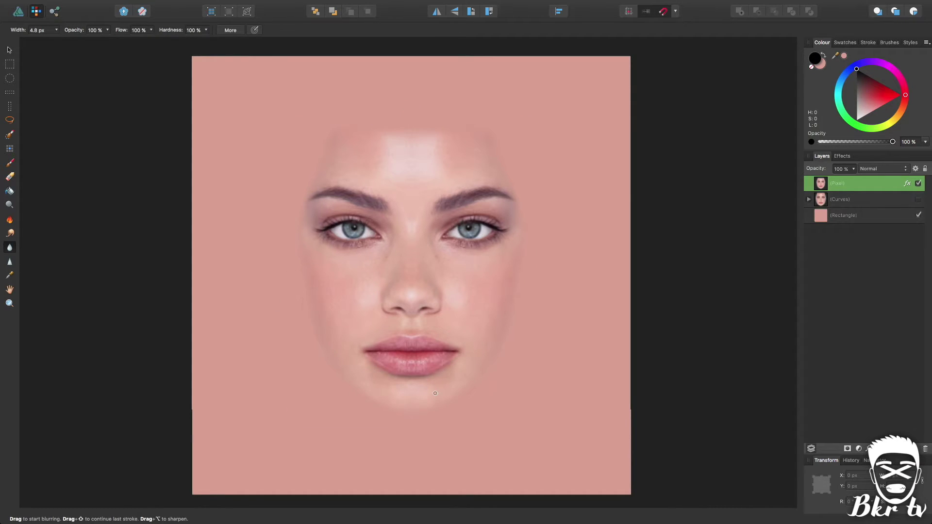
{"action": "key", "text": "bracketright"}
{"action": "key", "text": "bracketright"}
{"action": "key", "text": "bracketright"}
{"action": "key", "text": "bracketright"}
{"action": "key", "text": "bracketright"}
{"action": "mouse_move", "coordinate": [567, 301]}
{"action": "left_mouse_down"}
{"action": "mouse_move", "coordinate": [515, 318]}
{"action": "mouse_move", "coordinate": [508, 353]}
{"action": "mouse_move", "coordinate": [541, 232]}
{"action": "mouse_move", "coordinate": [537, 177]}
{"action": "mouse_move", "coordinate": [500, 128]}
{"action": "mouse_move", "coordinate": [449, 118]}
{"action": "mouse_move", "coordinate": [317, 126]}
{"action": "mouse_move", "coordinate": [282, 214]}
{"action": "mouse_move", "coordinate": [299, 326]}
{"action": "mouse_move", "coordinate": [287, 280]}
{"action": "mouse_move", "coordinate": [353, 408]}
{"action": "mouse_move", "coordinate": [388, 422]}
{"action": "mouse_move", "coordinate": [374, 411]}
{"action": "mouse_move", "coordinate": [472, 417]}
{"action": "mouse_move", "coordinate": [396, 417]}
{"action": "mouse_move", "coordinate": [331, 381]}
{"action": "mouse_move", "coordinate": [309, 351]}
{"action": "mouse_move", "coordinate": [278, 250]}
{"action": "mouse_move", "coordinate": [295, 170]}
{"action": "mouse_move", "coordinate": [316, 133]}
{"action": "mouse_move", "coordinate": [403, 120]}
{"action": "mouse_move", "coordinate": [501, 124]}
{"action": "mouse_move", "coordinate": [536, 214]}
{"action": "mouse_move", "coordinate": [501, 353]}
{"action": "mouse_move", "coordinate": [471, 402]}
{"action": "left_mouse_up"}
Step: Add a new empty pixel layer above the face
{"action": "left_click", "coordinate": [10, 50]}
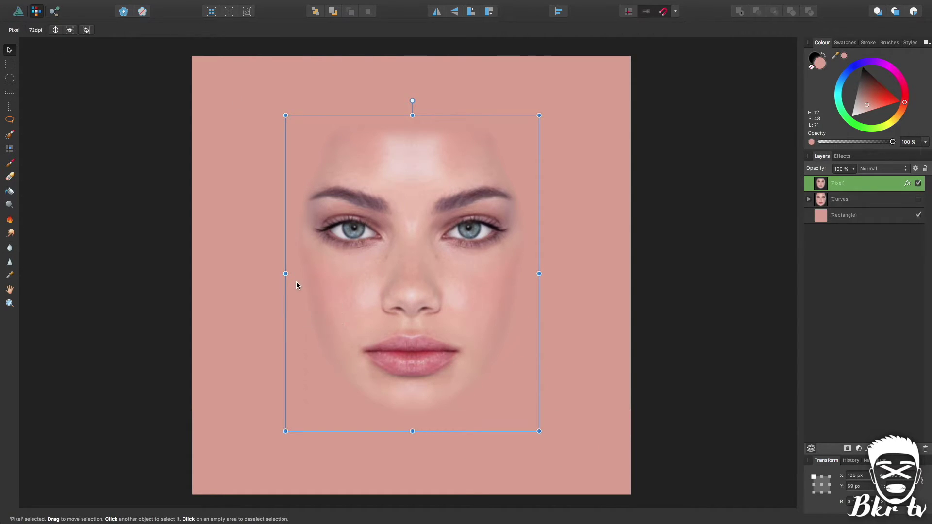
{"action": "left_click", "coordinate": [705, 181]}
{"action": "key", "text": "super+shift+n"}
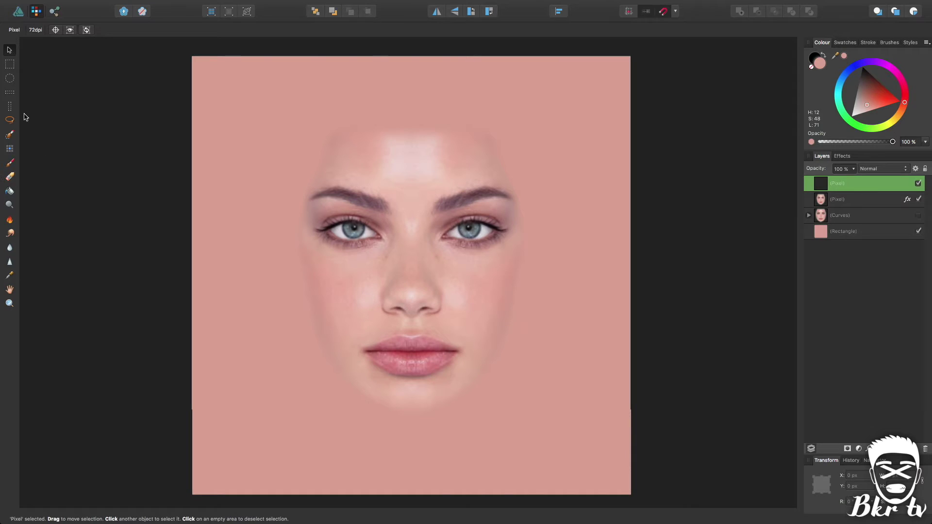
Step: Paint the background pink over the chin and jaw on the new layer with the Paint Brush
{"action": "left_click", "coordinate": [11, 165]}
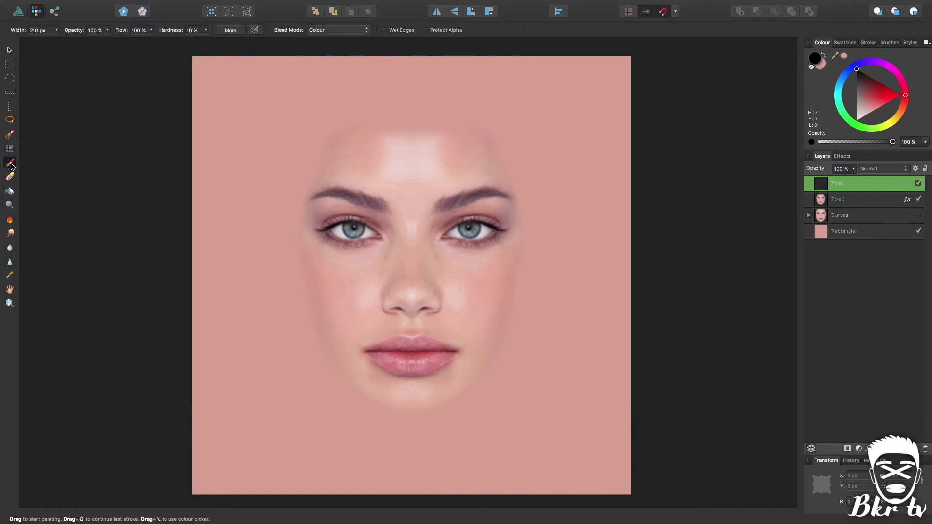
{"action": "left_click", "coordinate": [844, 56]}
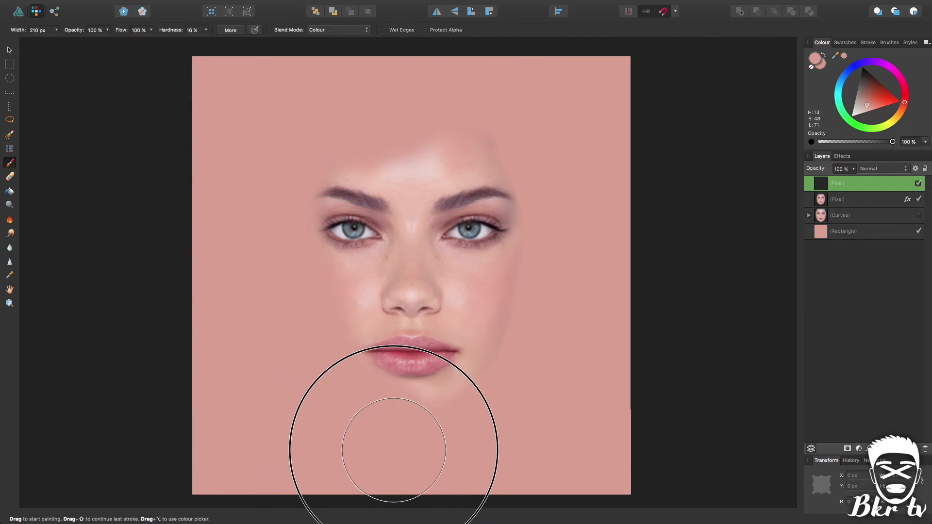
{"action": "left_click", "coordinate": [9, 50]}
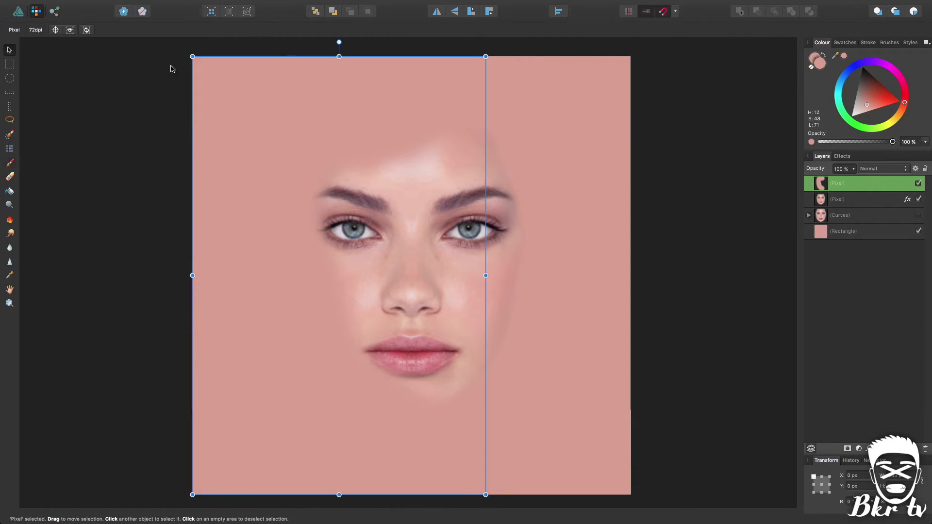
Step: Duplicate the painted layer, mirror it horizontally and move it to the face's right side
{"action": "key", "text": "super+j"}
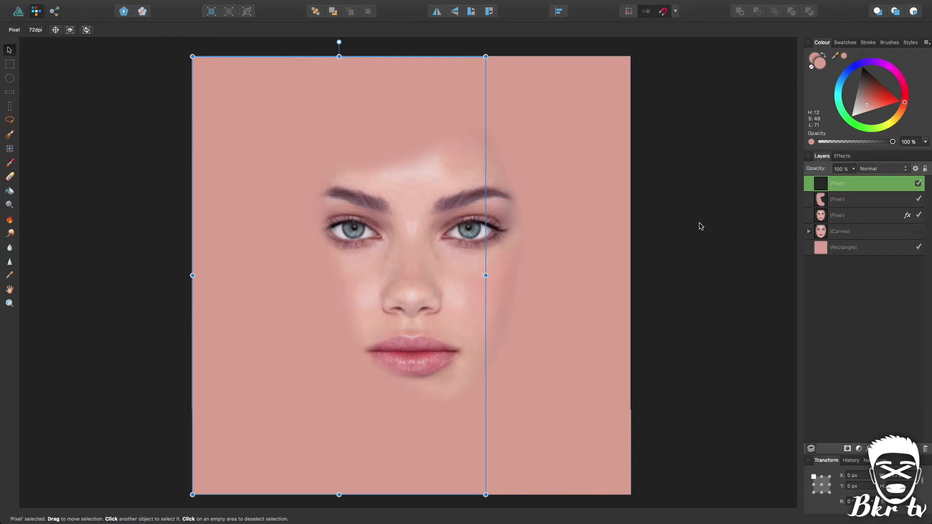
{"action": "left_click", "coordinate": [437, 10]}
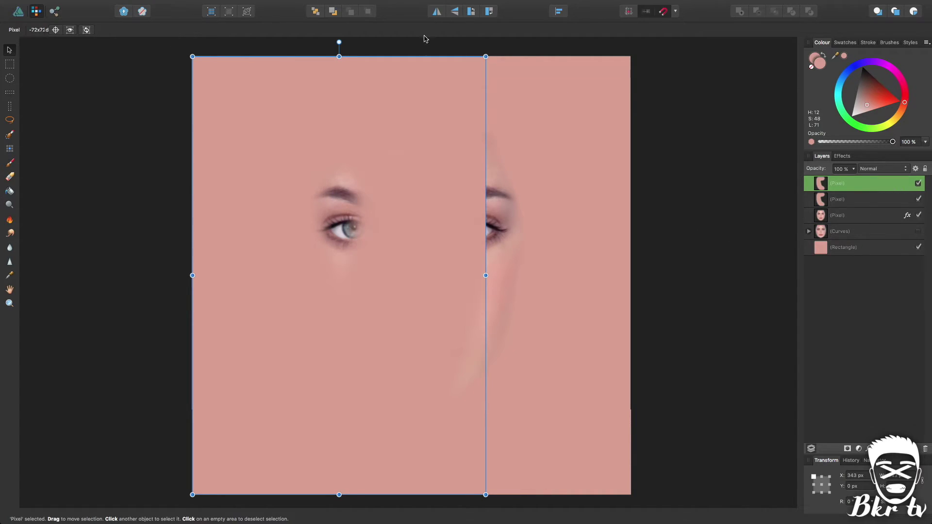
{"action": "left_click_drag", "start_coordinate": [348, 117], "coordinate": [491, 119]}
Step: Give both painted strips a 25.4 px Gaussian Blur to hide their seams
{"action": "left_click", "coordinate": [851, 200], "text": "shift"}
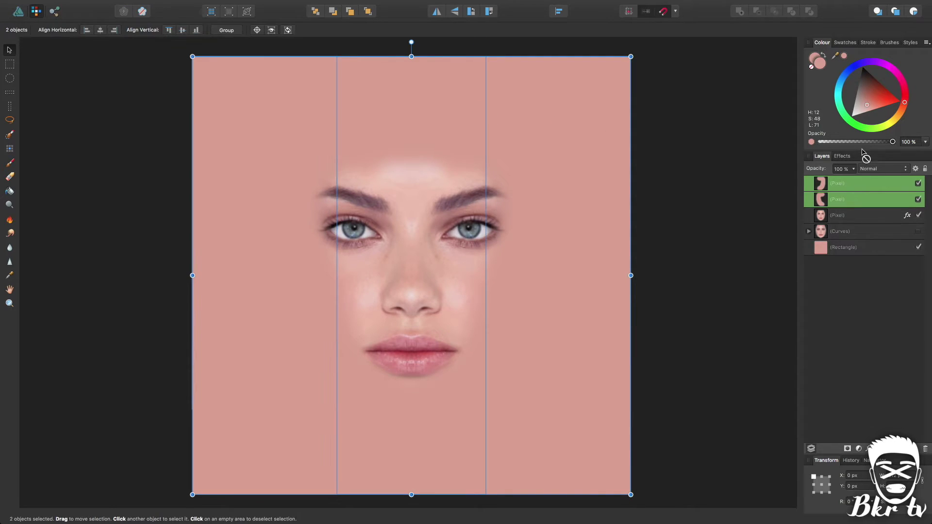
{"action": "left_click", "coordinate": [842, 156]}
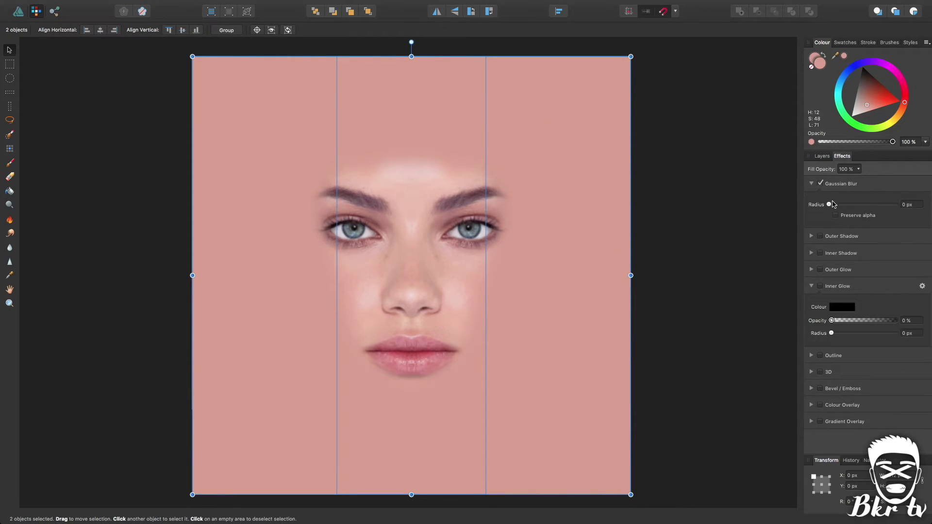
{"action": "left_click_drag", "start_coordinate": [830, 205], "coordinate": [871, 209]}
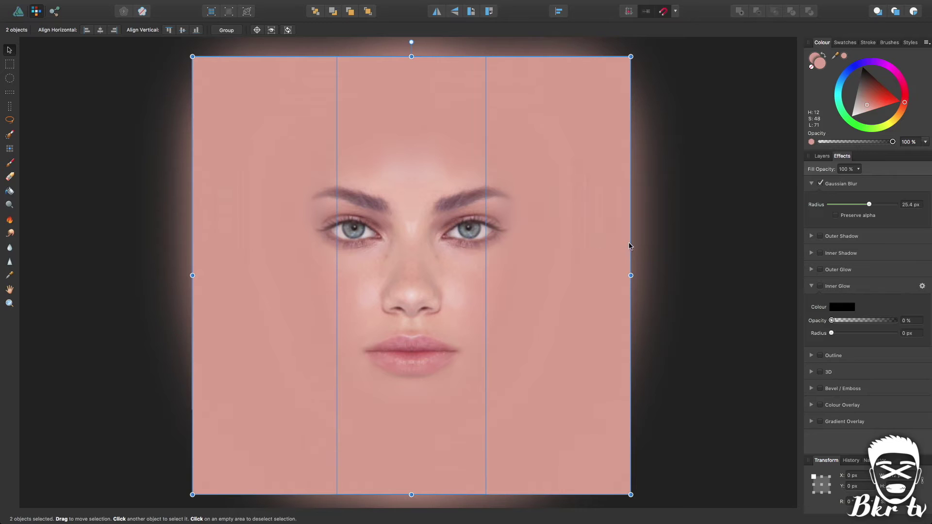
Step: Realign the two strips over the face and nest them inside the third face layer
{"action": "left_click_drag", "start_coordinate": [608, 245], "coordinate": [638, 246]}
{"action": "left_click", "coordinate": [822, 156]}
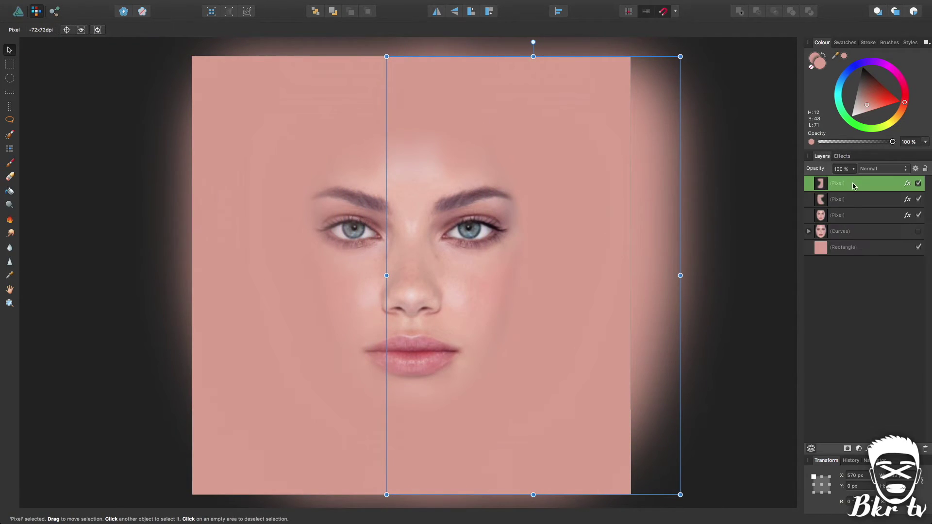
{"action": "left_click", "coordinate": [856, 200], "text": "shift"}
{"action": "left_click_drag", "start_coordinate": [557, 210], "coordinate": [535, 215]}
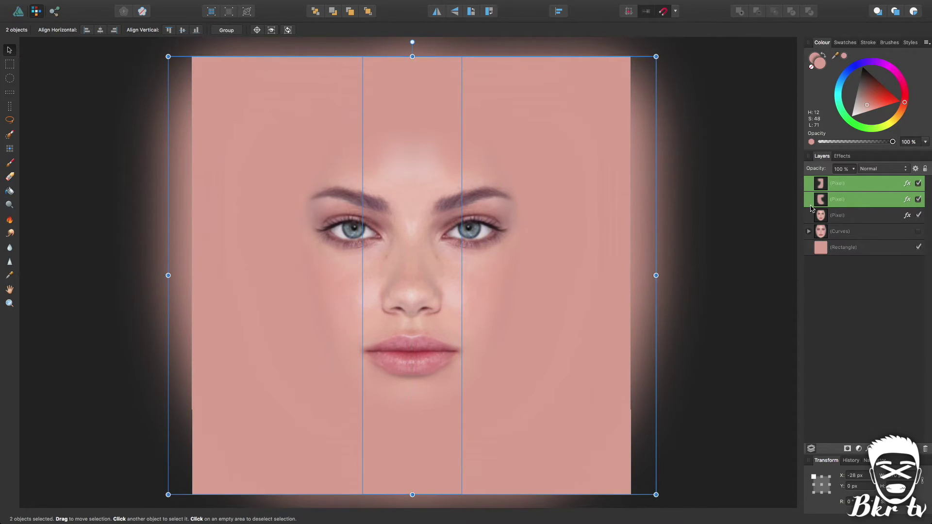
{"action": "left_click_drag", "start_coordinate": [836, 206], "coordinate": [838, 215]}
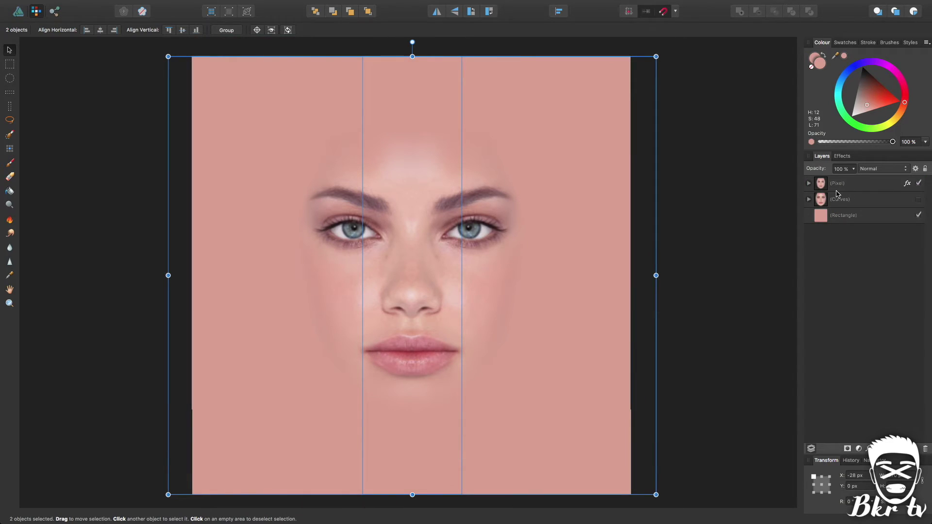
Step: Change the background rectangle's colour to dark brown
{"action": "left_click", "coordinate": [710, 212]}
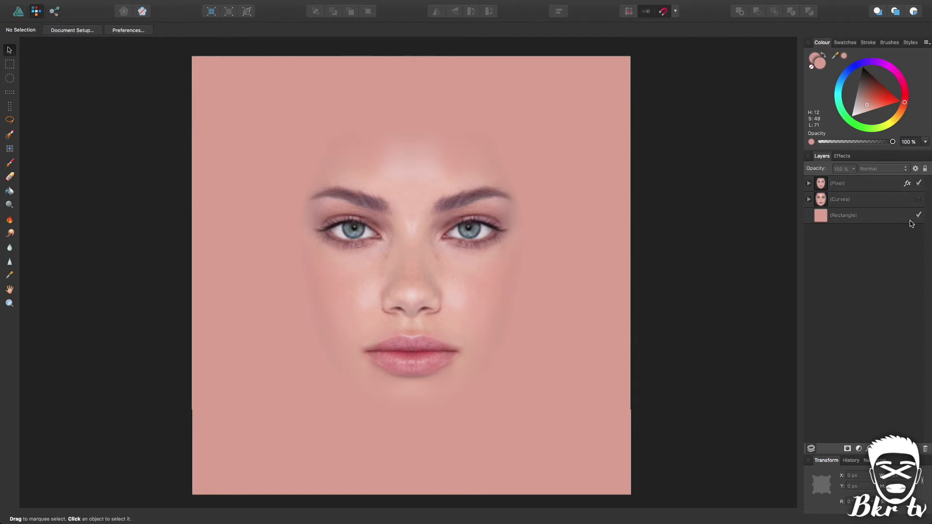
{"action": "left_click", "coordinate": [887, 216]}
{"action": "left_click", "coordinate": [868, 81]}
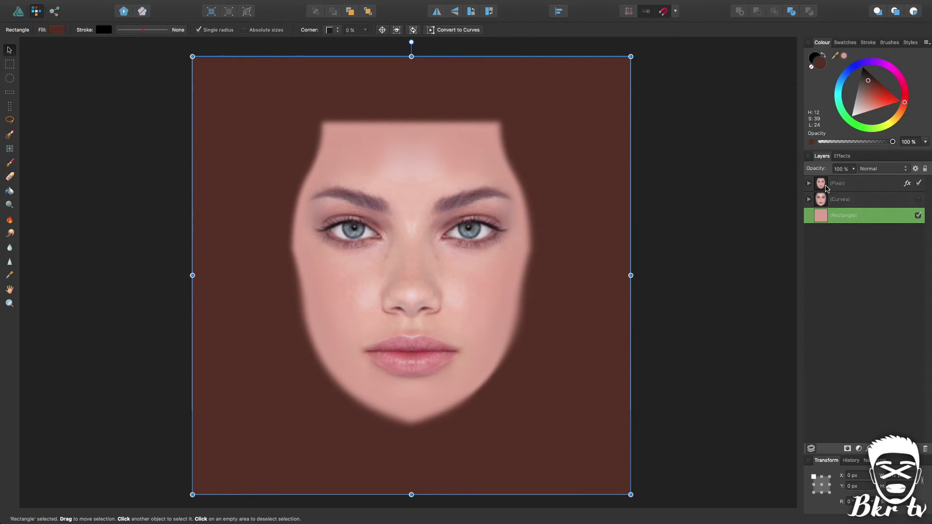
Step: Place the face Pixel layer inside a new layer, Layer1, and select Layer1
{"action": "left_click", "coordinate": [845, 185]}
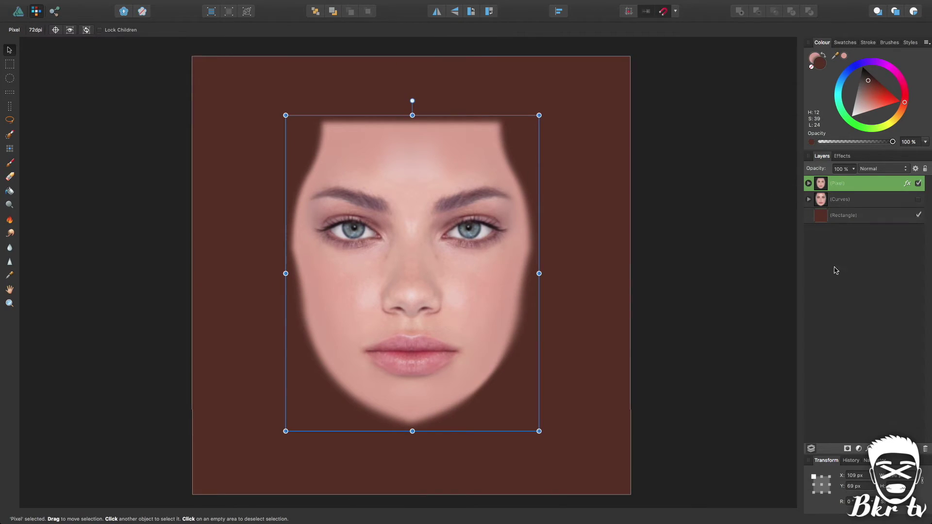
{"action": "left_click", "coordinate": [903, 454]}
{"action": "left_click_drag", "start_coordinate": [843, 200], "coordinate": [845, 194]}
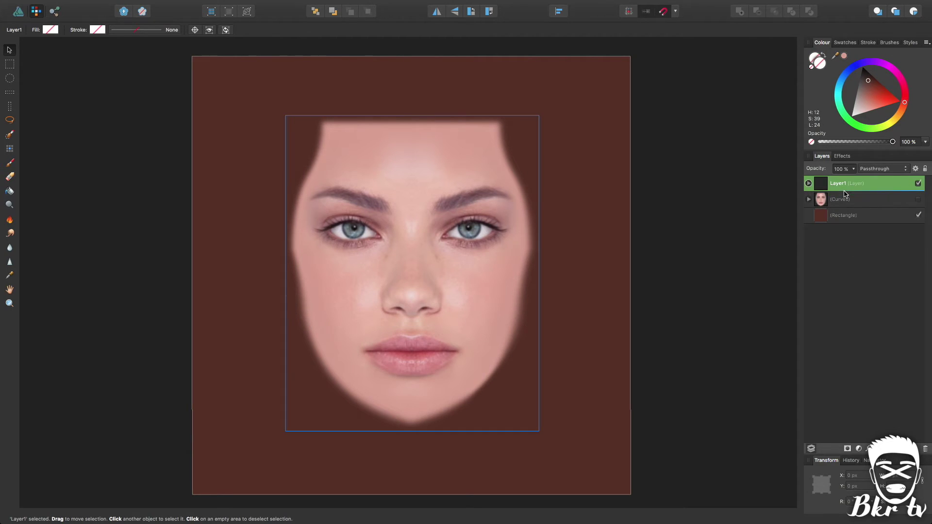
{"action": "left_click", "coordinate": [749, 194]}
{"action": "left_click", "coordinate": [845, 184]}
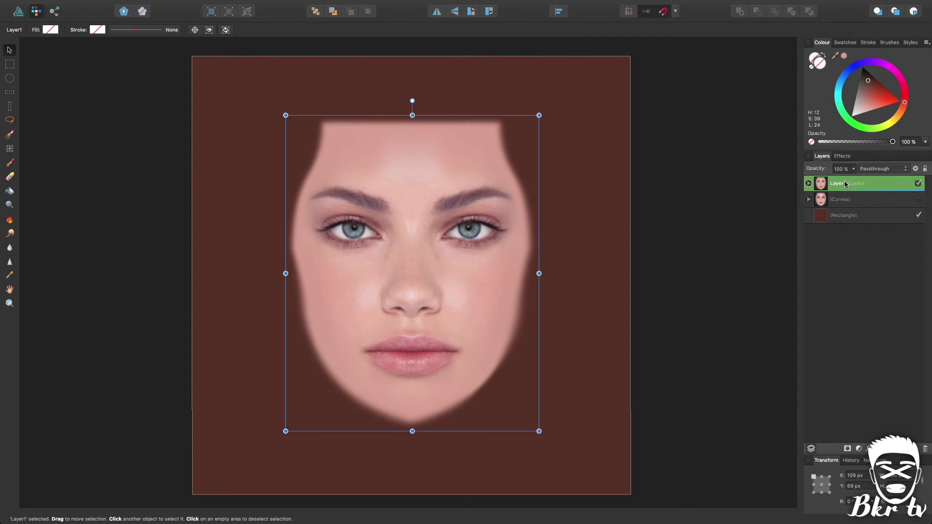
Step: Apply an elliptical transparency gradient to the face, running from nose to chin
{"action": "left_click", "coordinate": [20, 14]}
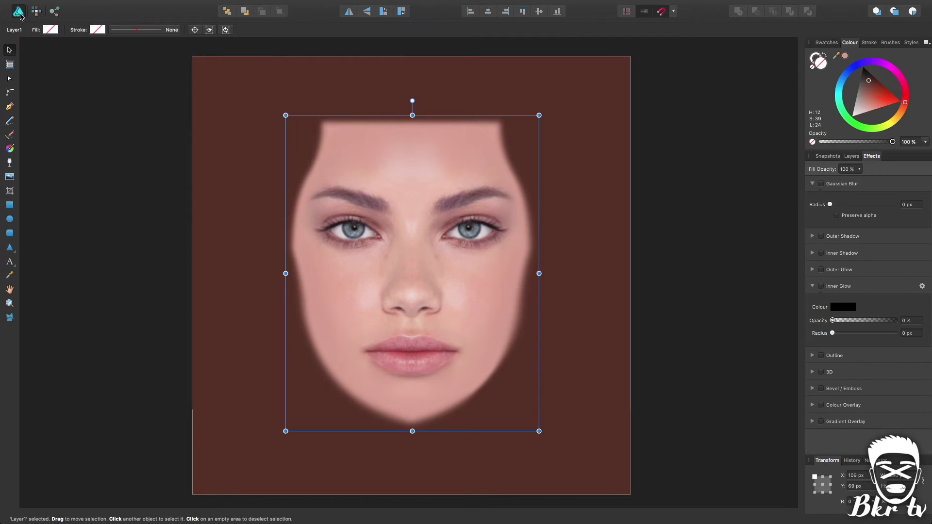
{"action": "left_click", "coordinate": [10, 162]}
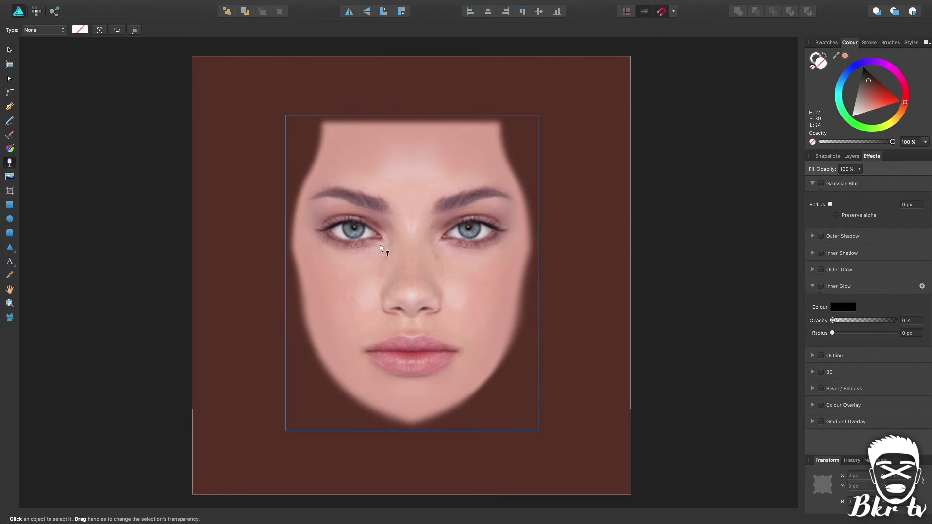
{"action": "left_click_drag", "start_coordinate": [406, 252], "coordinate": [411, 403]}
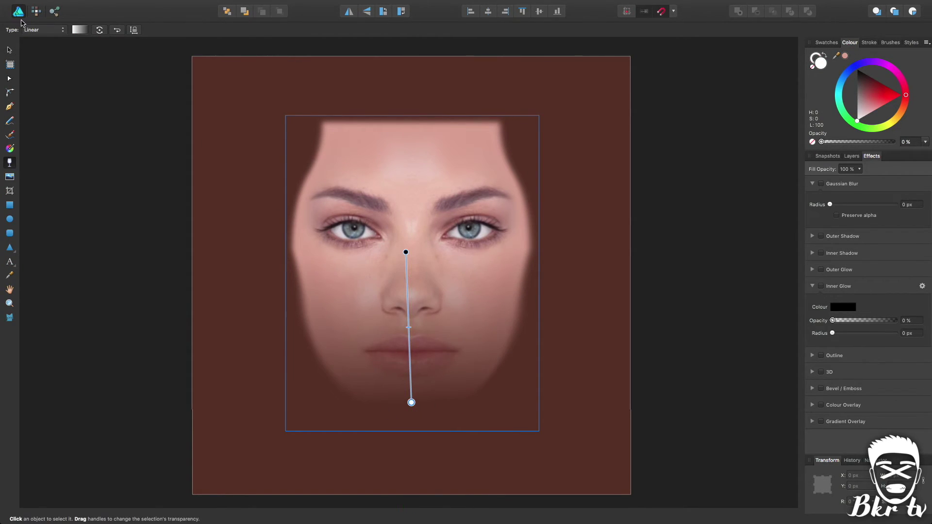
{"action": "left_click", "coordinate": [44, 30]}
{"action": "left_click", "coordinate": [39, 38]}
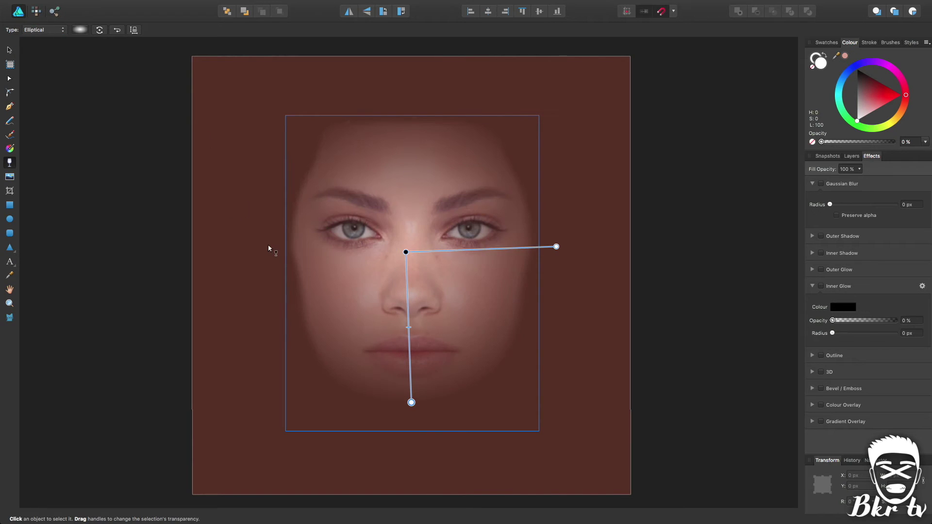
Step: Stretch the fade to the face's bottom and right edges, adding a stop near the chin
{"action": "left_click_drag", "start_coordinate": [411, 403], "coordinate": [411, 432]}
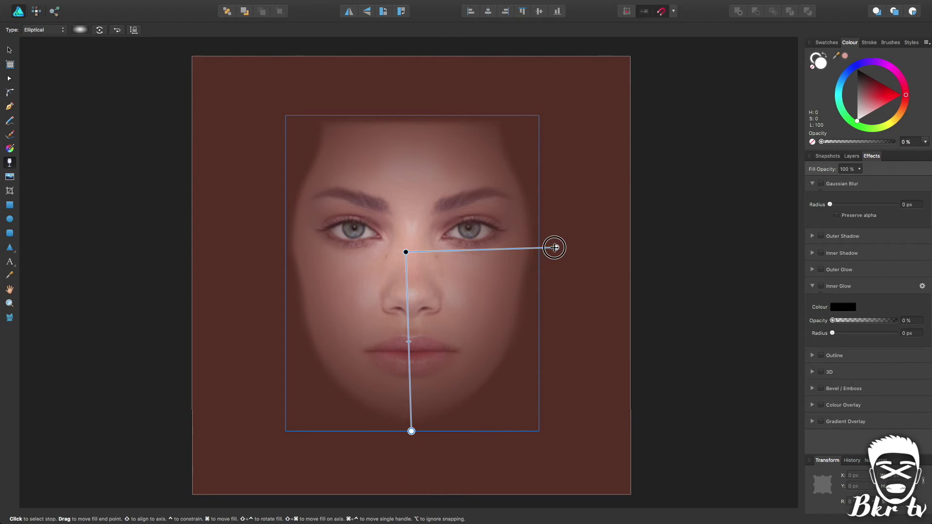
{"action": "mouse_move", "coordinate": [555, 247]}
{"action": "left_mouse_down"}
{"action": "mouse_move", "coordinate": [562, 258]}
{"action": "mouse_move", "coordinate": [537, 260]}
{"action": "mouse_move", "coordinate": [539, 251]}
{"action": "left_mouse_up"}
{"action": "left_click", "coordinate": [409, 395]}
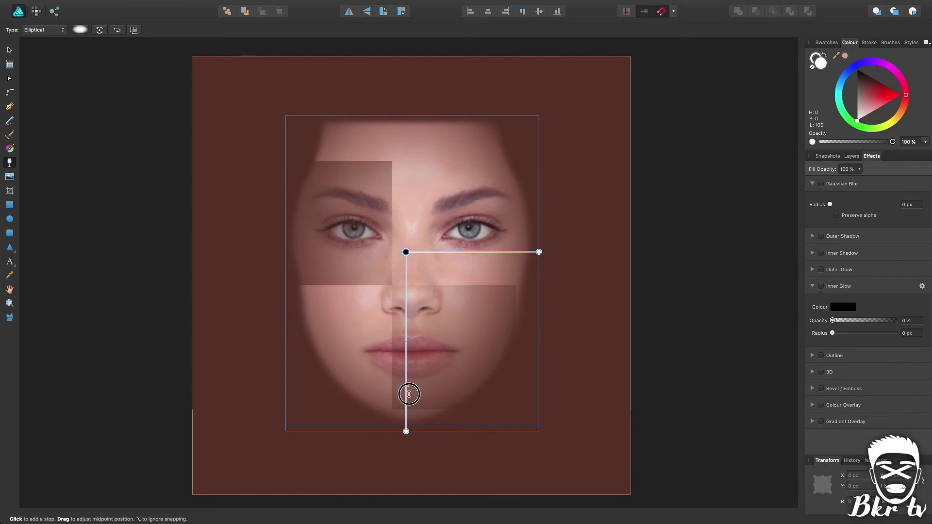
{"action": "mouse_move", "coordinate": [411, 384]}
{"action": "left_mouse_down"}
{"action": "mouse_move", "coordinate": [415, 412]}
{"action": "mouse_move", "coordinate": [408, 248]}
{"action": "mouse_move", "coordinate": [420, 414]}
{"action": "mouse_move", "coordinate": [422, 391]}
{"action": "left_mouse_up"}
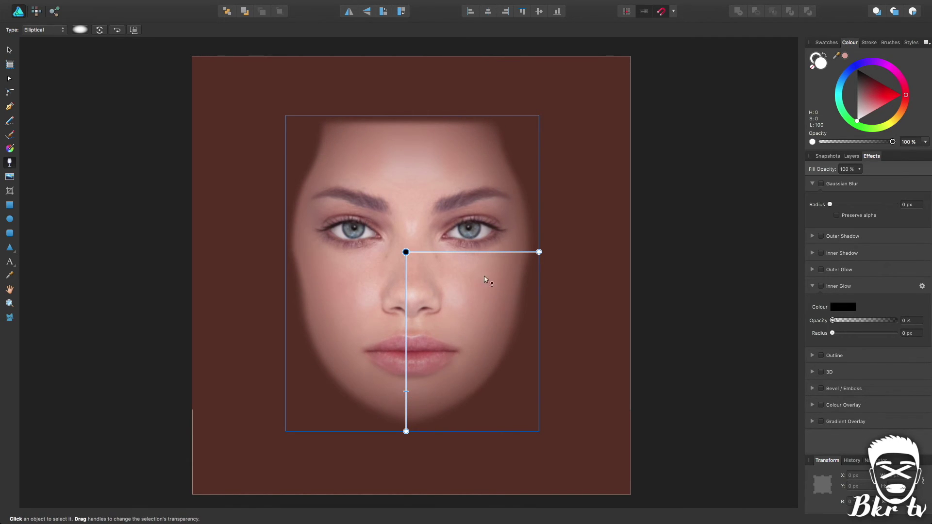
{"action": "left_click", "coordinate": [689, 221]}
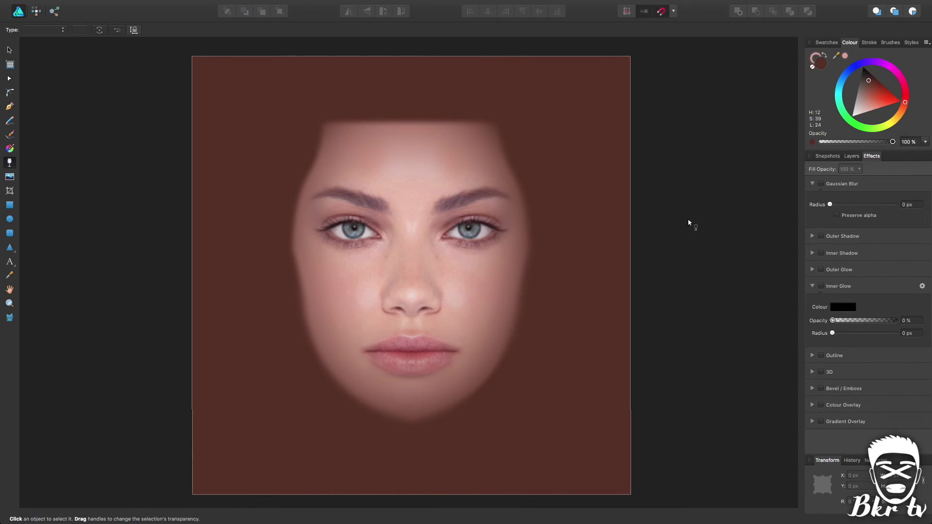
Step: Fill the background Rectangle with the salmon pink recent swatch, then deselect it
{"action": "left_click", "coordinate": [852, 156]}
{"action": "left_click", "coordinate": [877, 218]}
{"action": "left_click", "coordinate": [845, 56]}
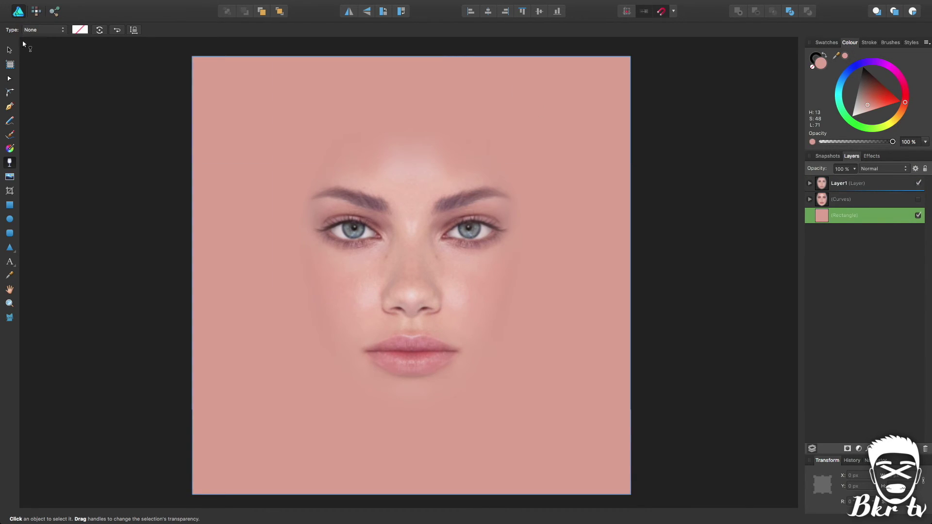
{"action": "left_click", "coordinate": [10, 50]}
{"action": "left_click", "coordinate": [689, 222]}
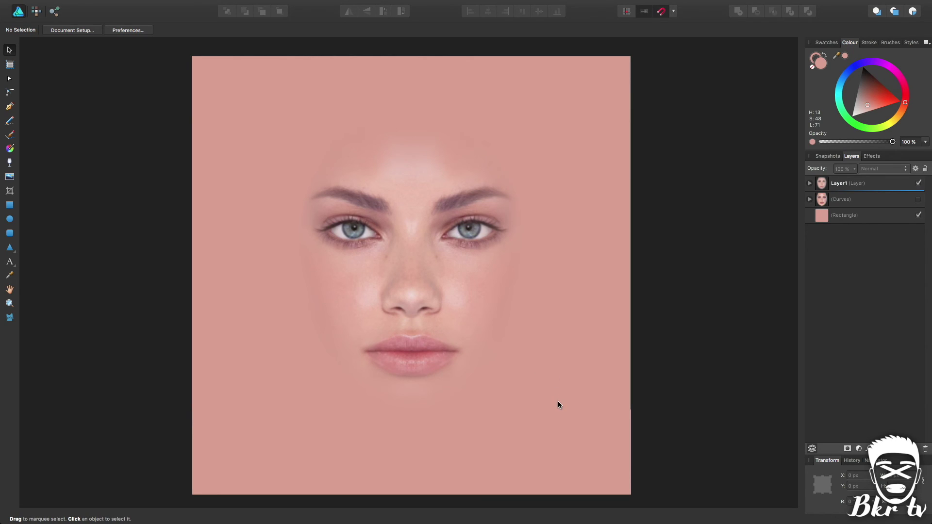
{"action": "left_click", "coordinate": [374, 79]}
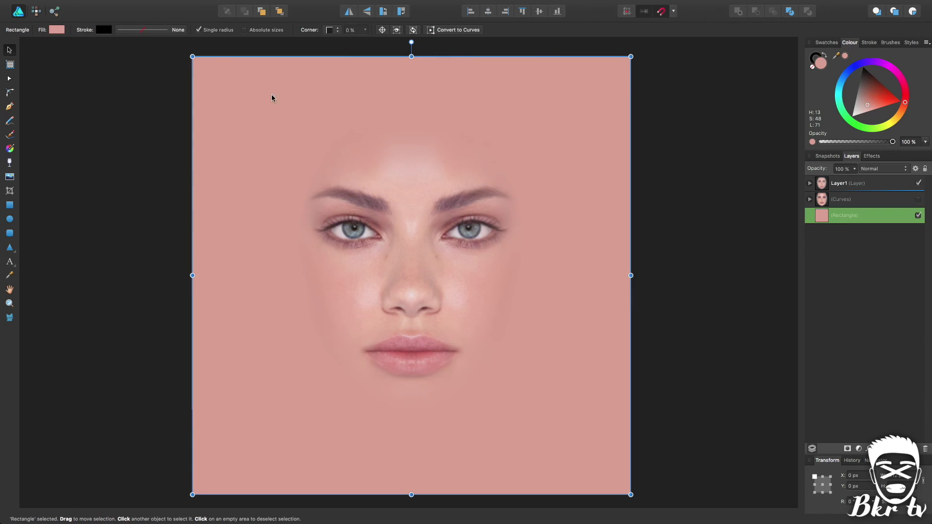
{"action": "left_click", "coordinate": [671, 316]}
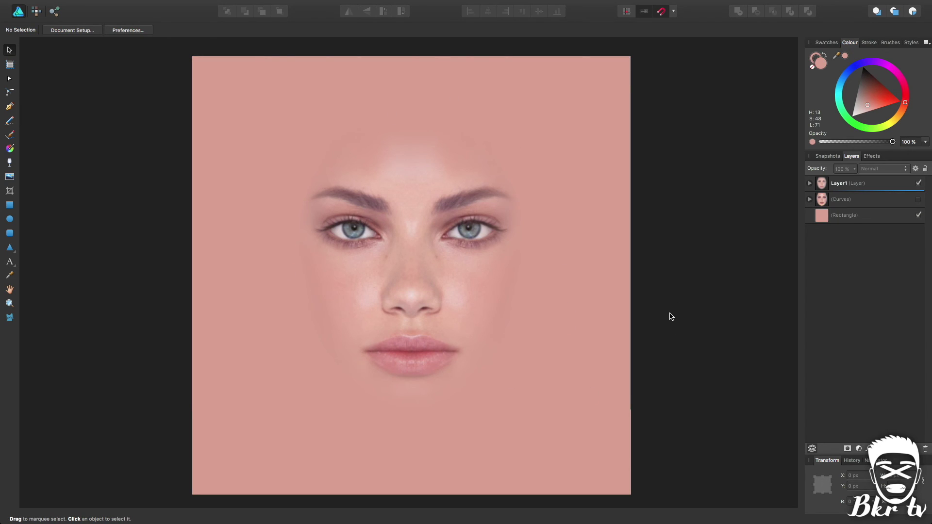